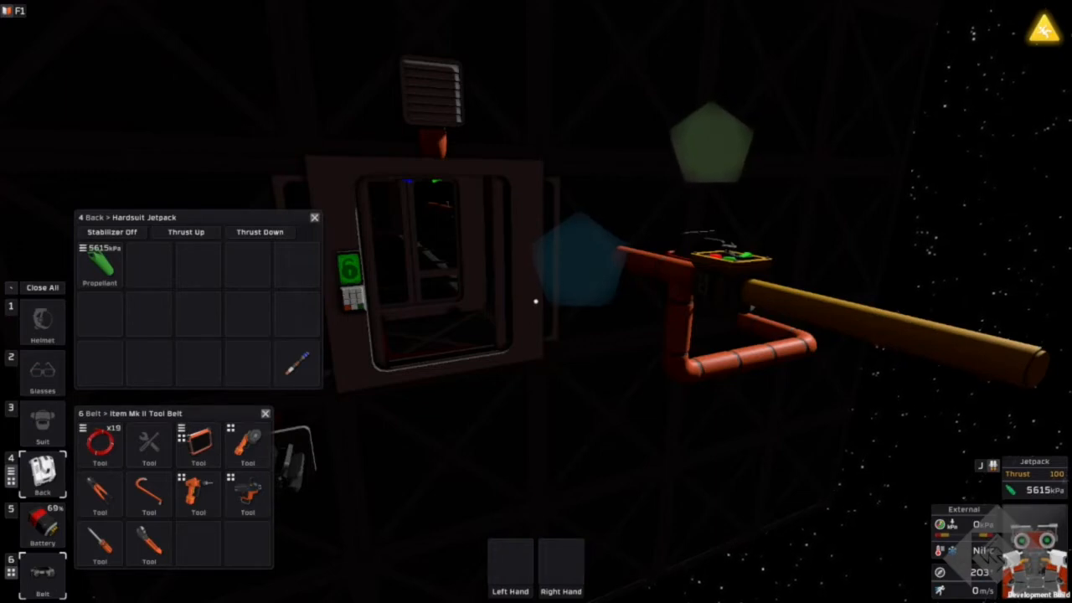
- Face the control box on the insulated pipe and raise the analyzer to read network 55
drag(536, 302, 536, 302)
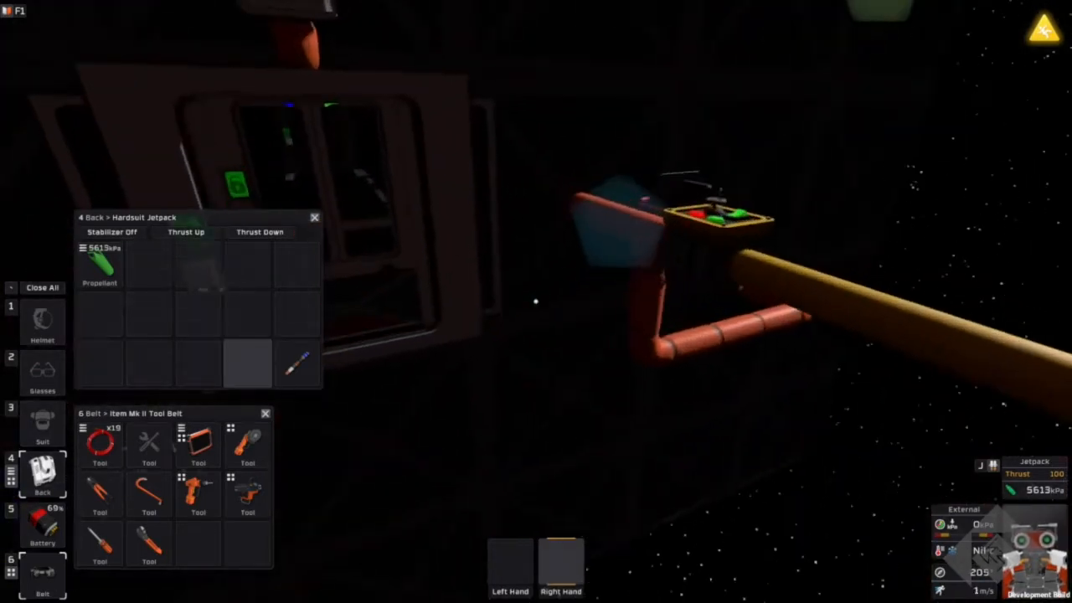
key(r)
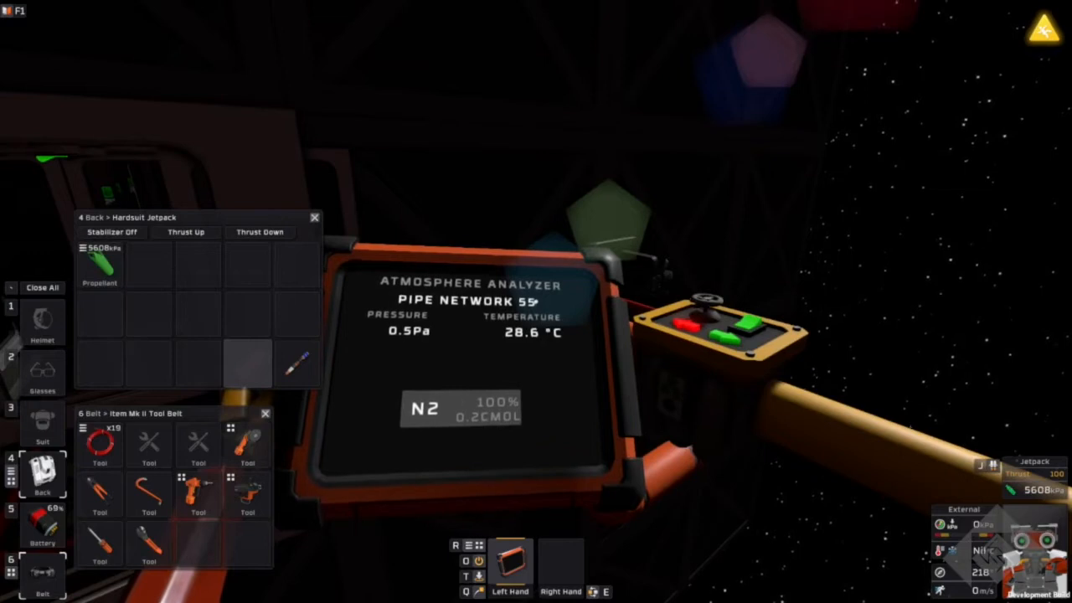
- Compare the pipe reading with the surrounding atmosphere, then switch the tablet off and stow it in the jetpack
drag(536, 301, 585, 540)
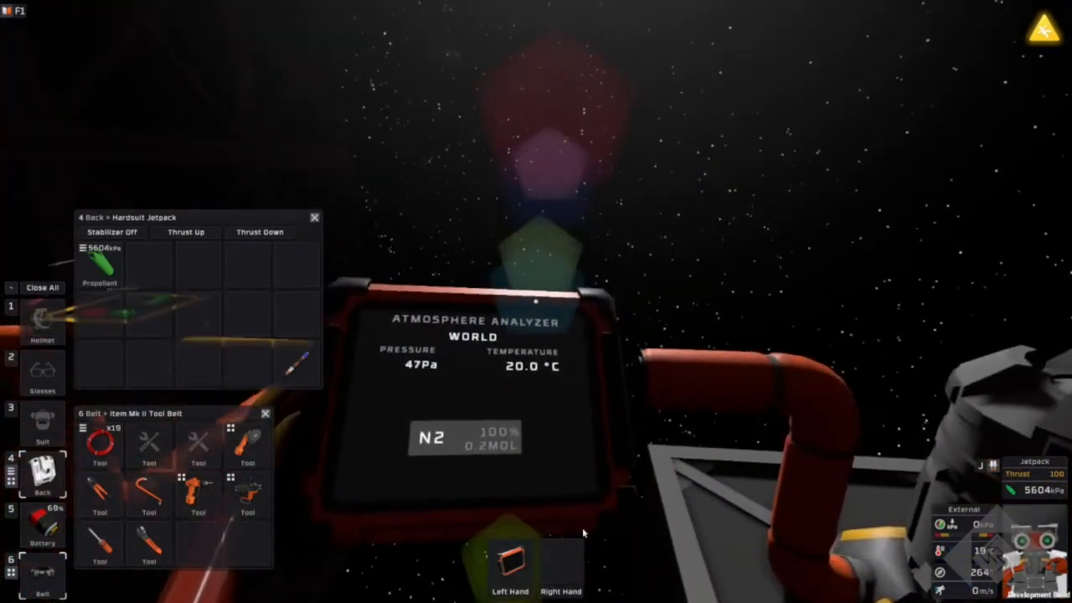
drag(509, 559, 561, 559)
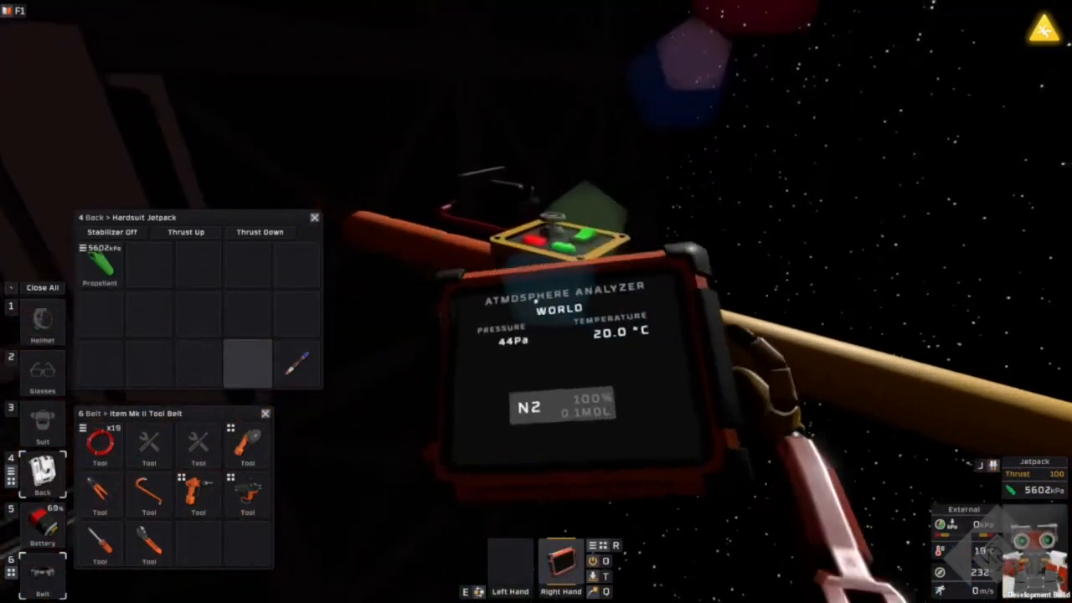
key(o)
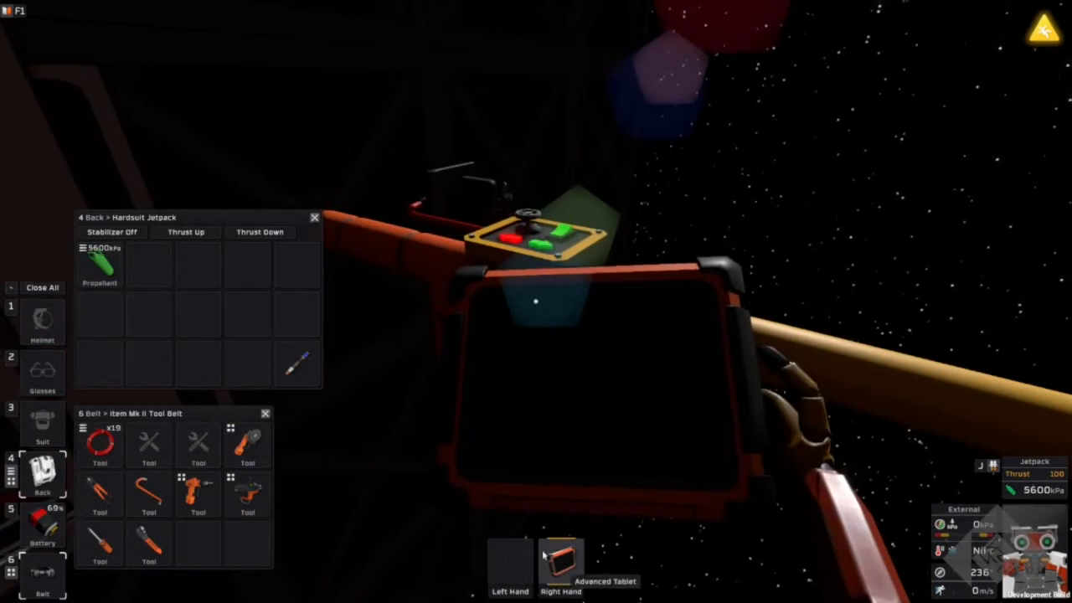
click(248, 363)
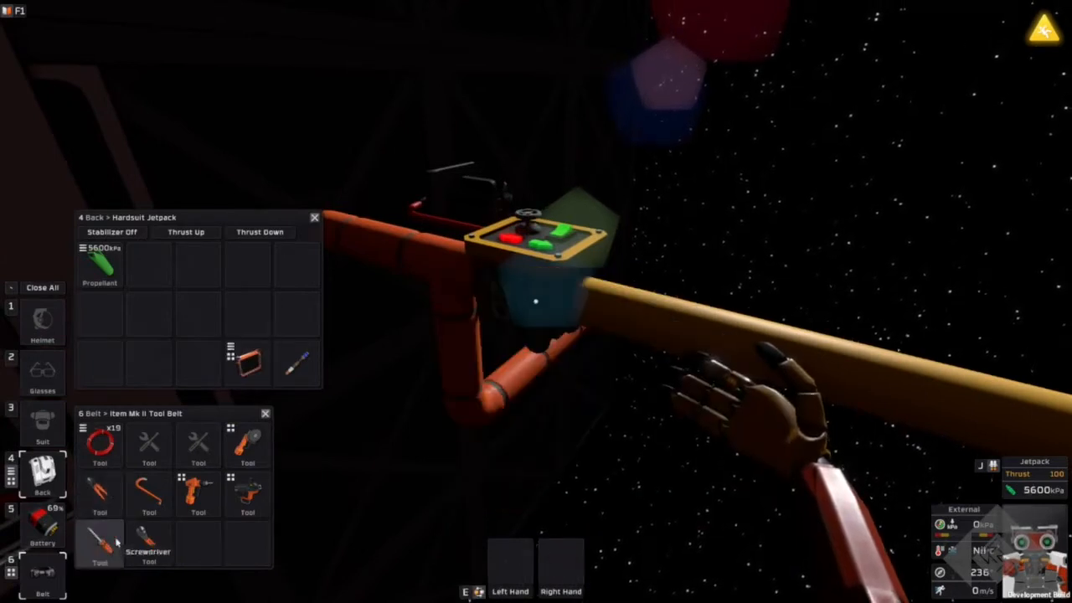
- Hold the wrench (swapping from the screwdriver) to dismantle the Turbo Volume Pump
drag(142, 540, 510, 559)
key(alt)
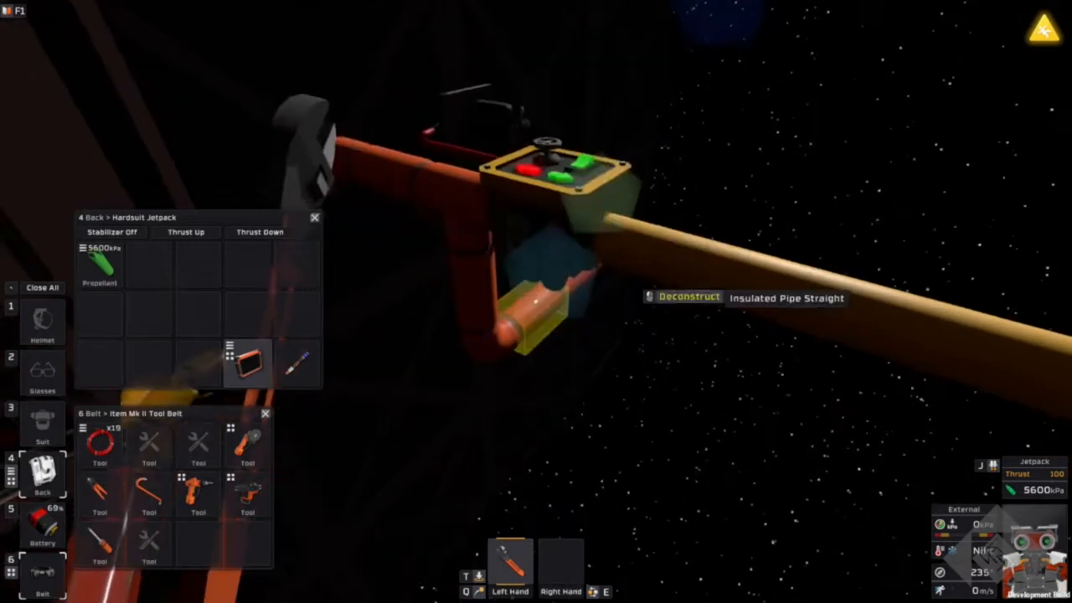
key(alt)
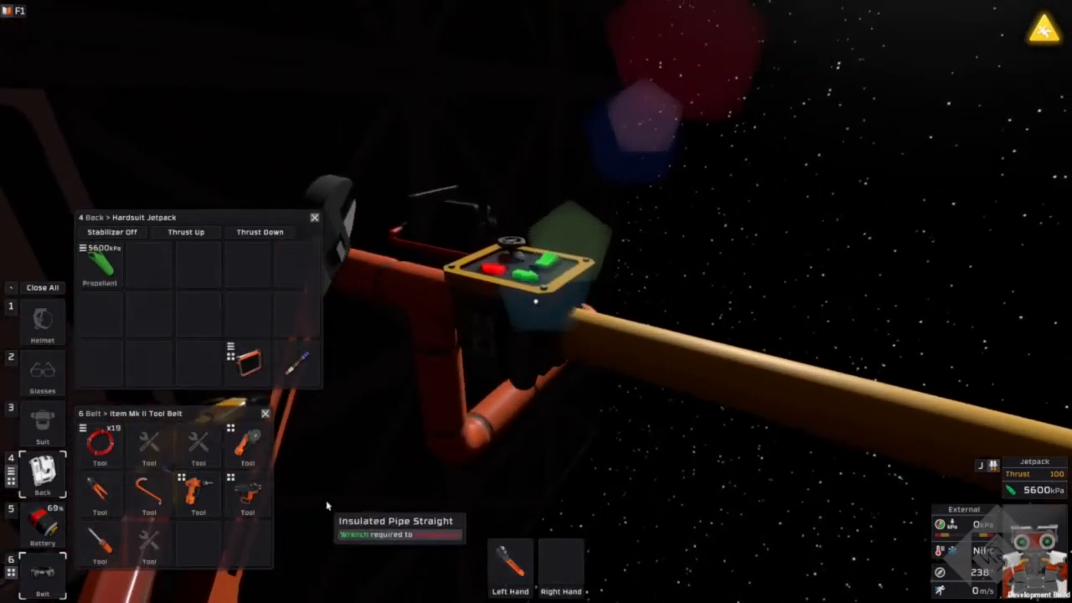
drag(197, 494, 509, 559)
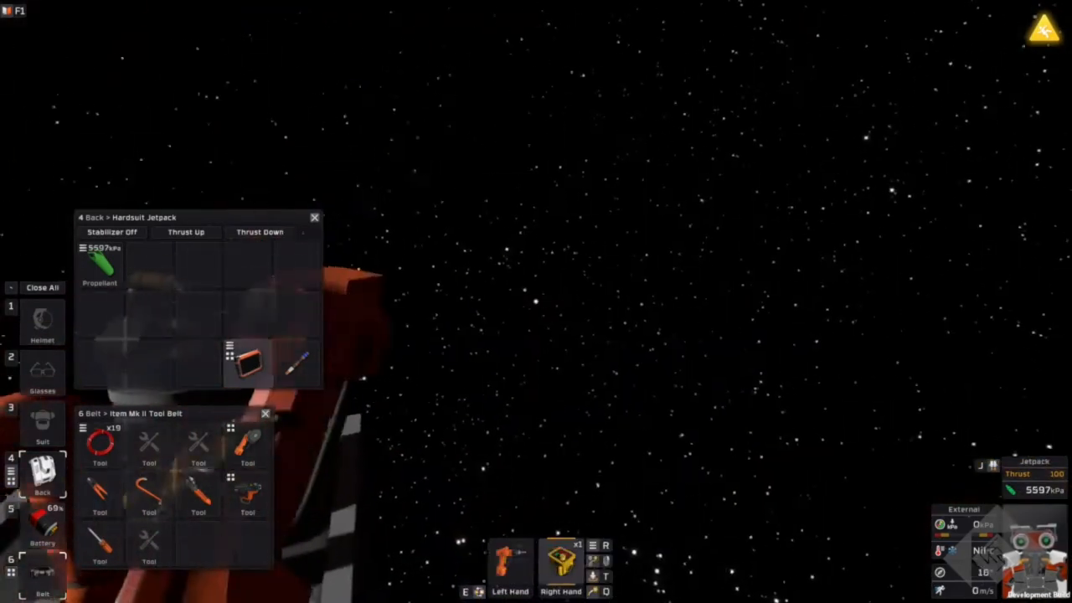
- Discard the Turbo Volume Pump kit into space
key(e)
click(536, 302)
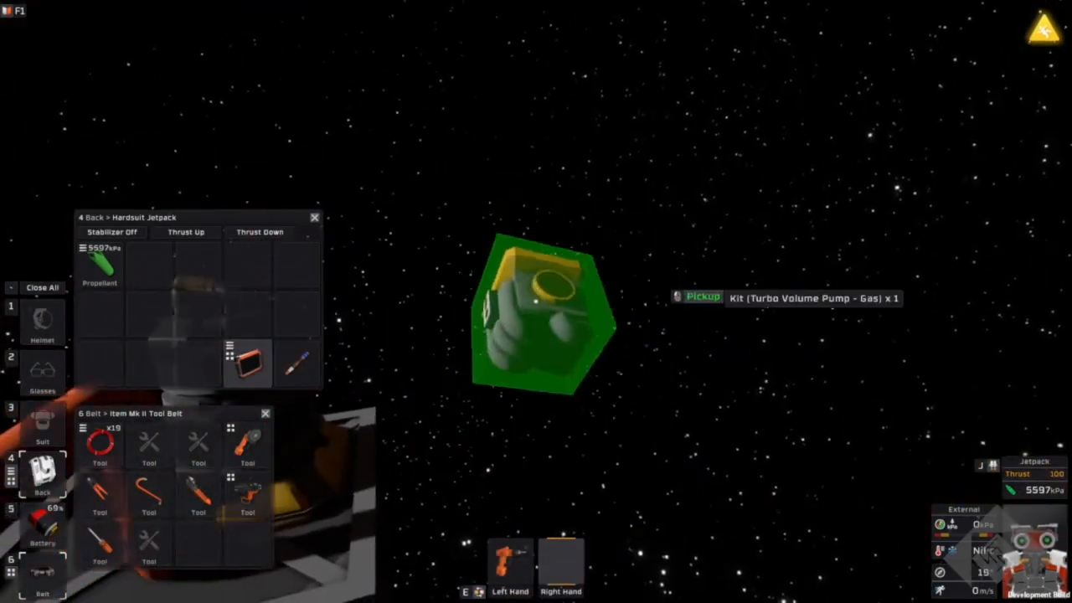
click(536, 301)
- Spawn a Pressure Regulator kit from the item list by searching for valves, then return to the world
key(slash)
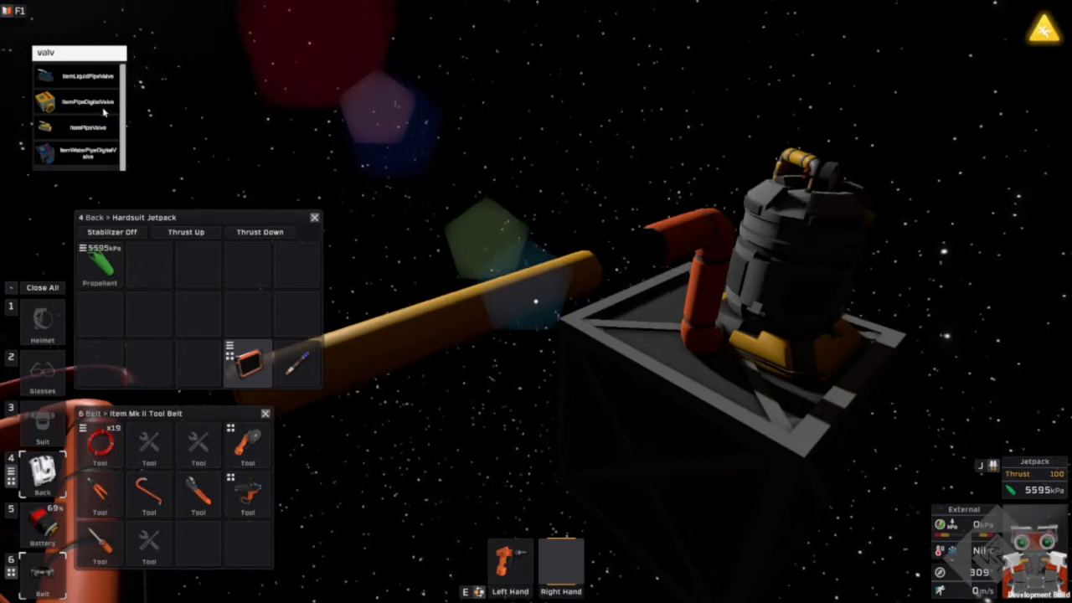
text(valv)
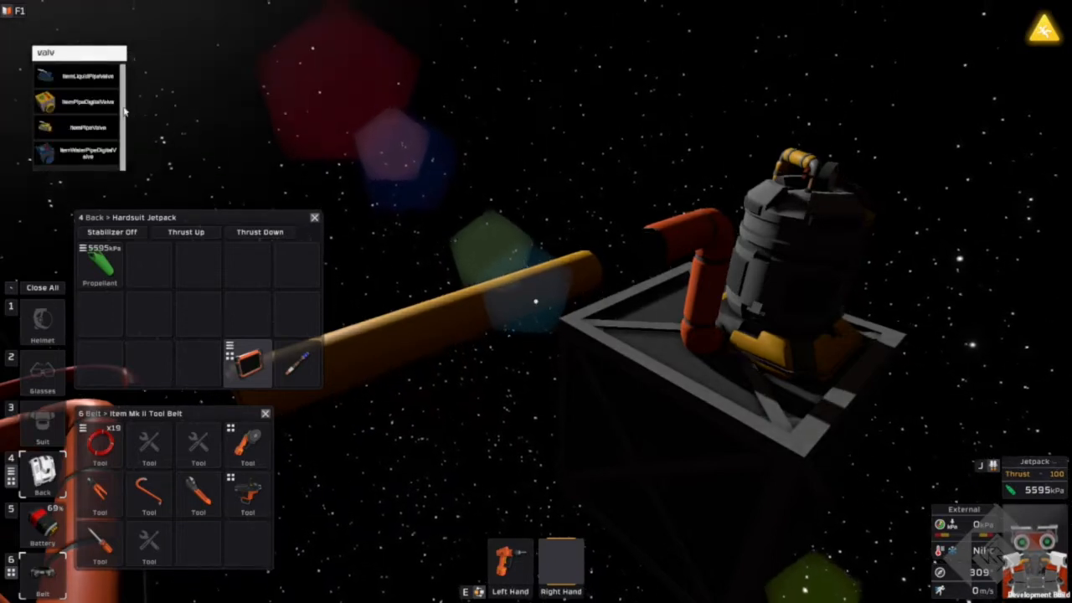
text(al)
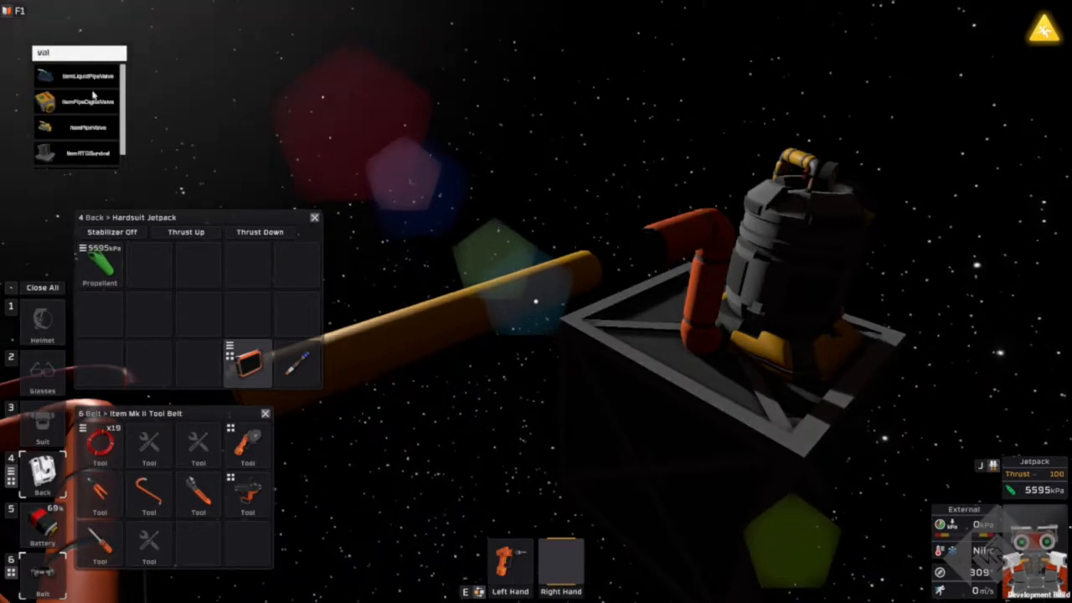
text(p)
key(BackSpace)
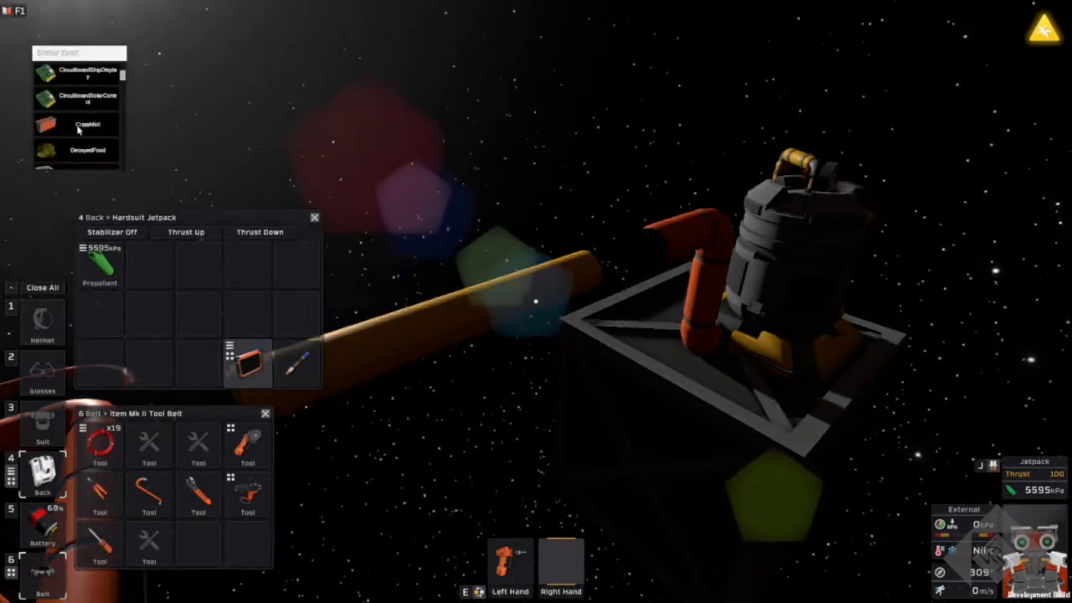
scroll(78, 130, down, 3)
scroll(78, 130, down, 5)
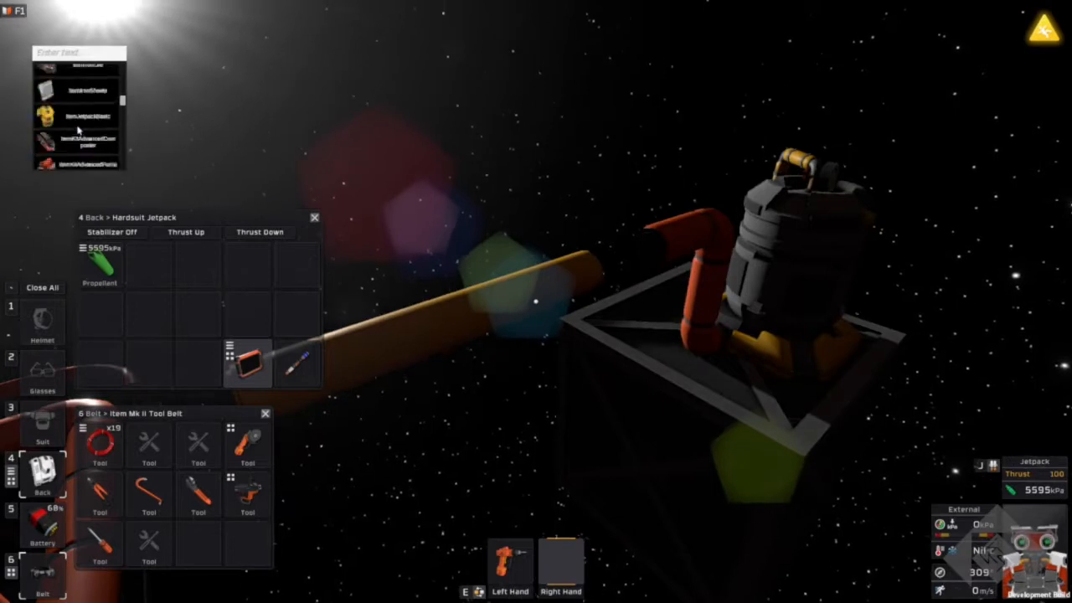
key(Escape)
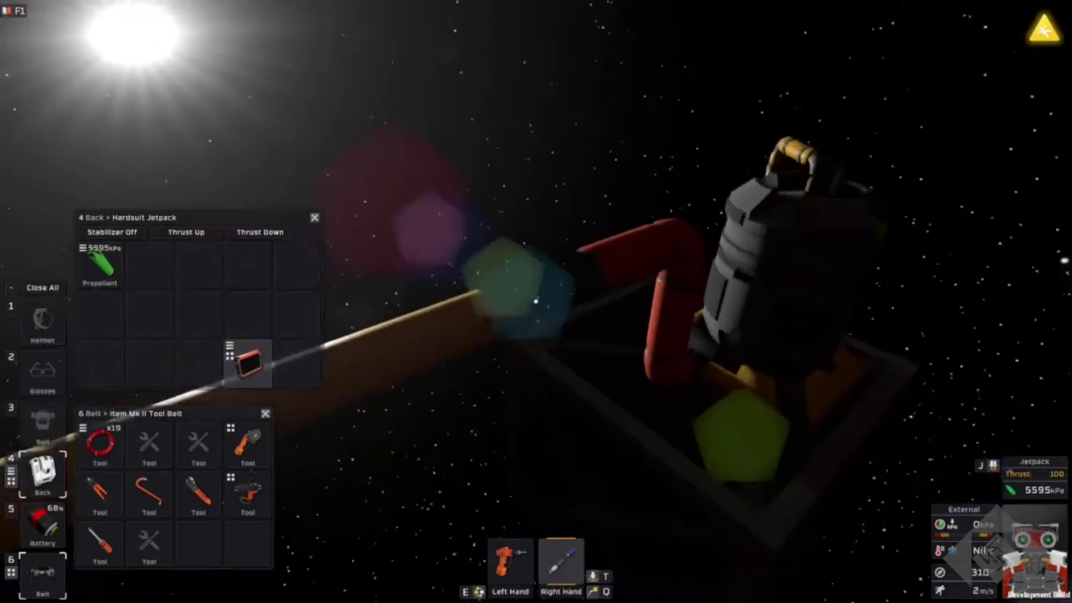
- Delete the straight pipe segment and ready the Pressure Regulator kit for placement there
right_click(536, 302)
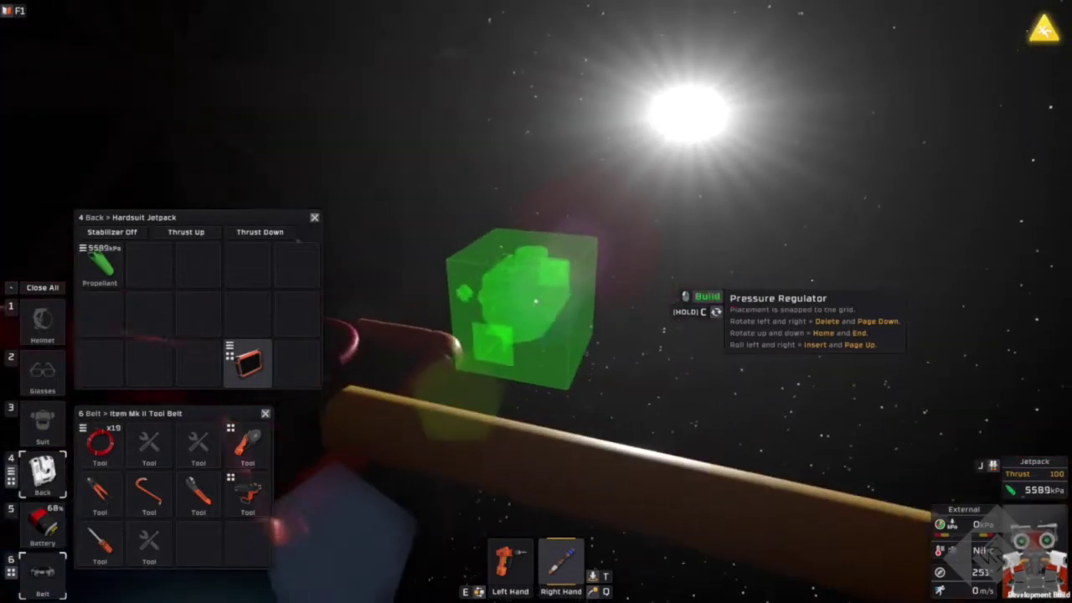
right_click(536, 301)
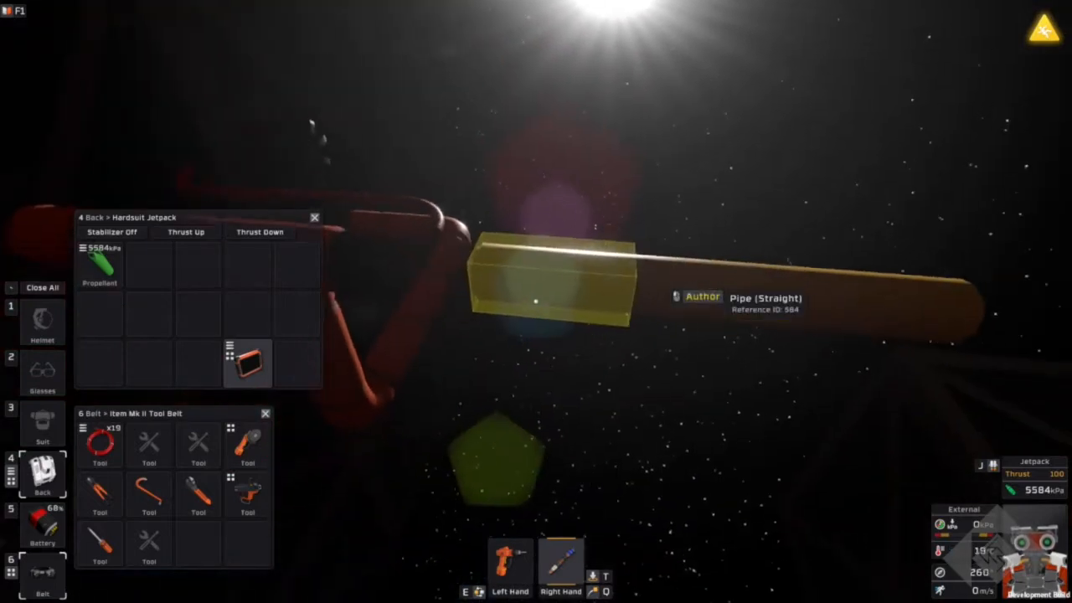
key(x)
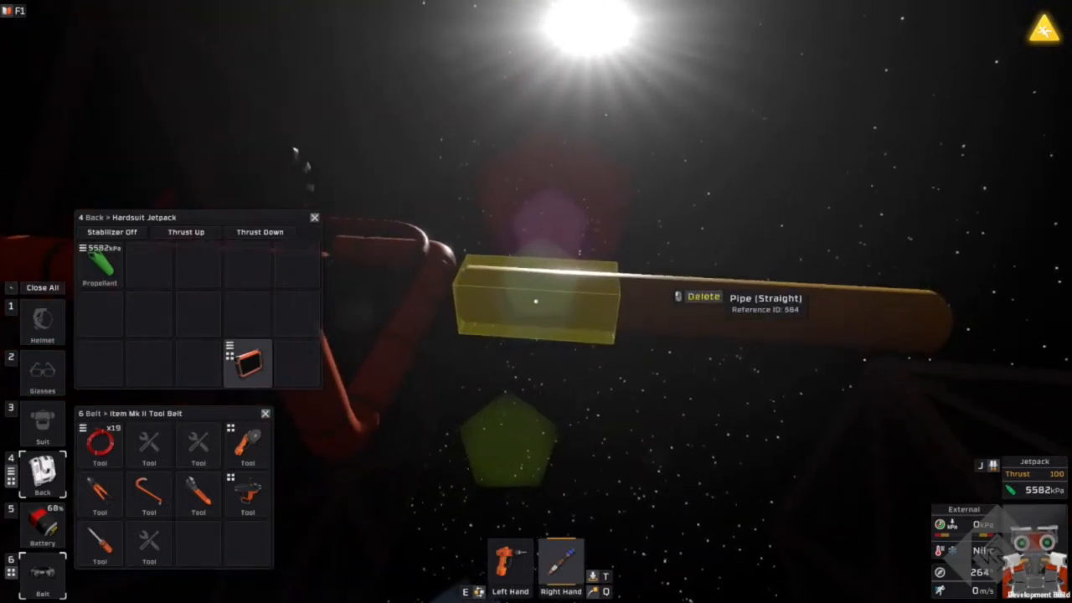
click(536, 302)
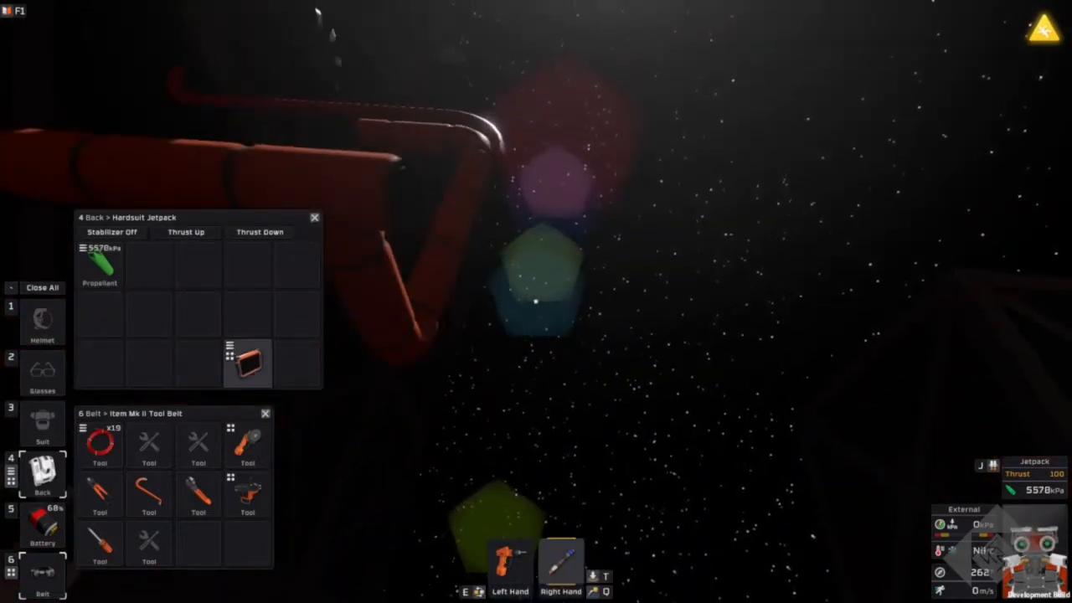
key(2)
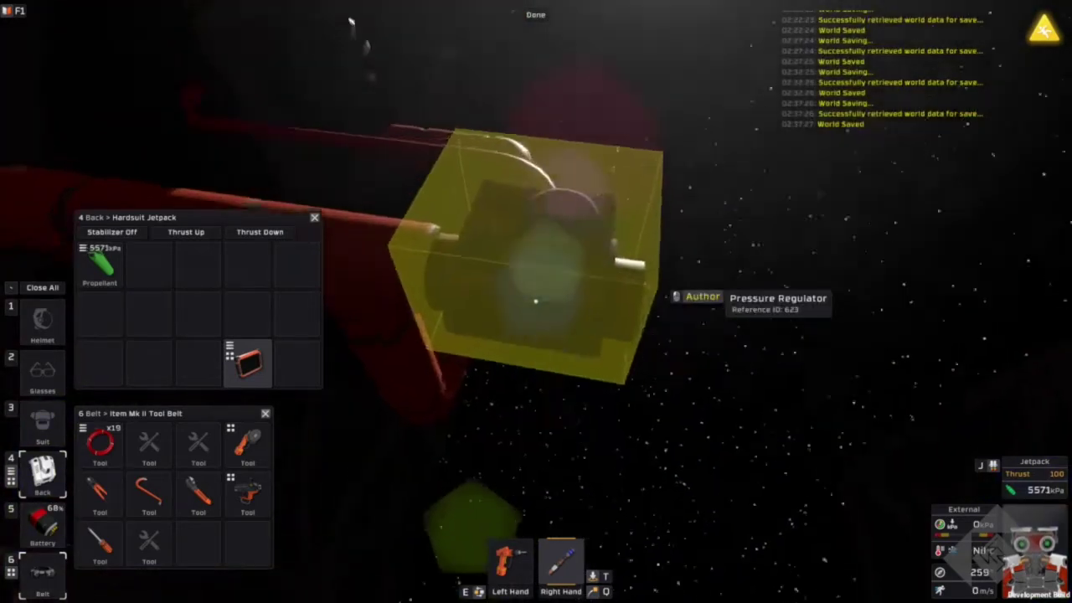
- Install the pressure regulator on the pipe, stow the tool, and raise its output to about 175 kPa
click(536, 301)
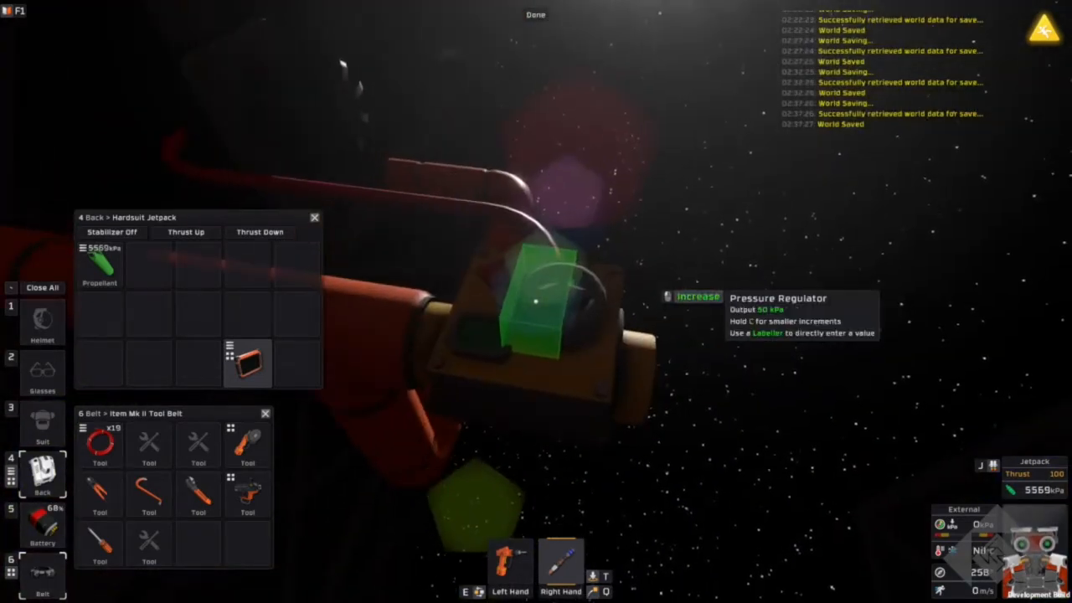
key(alt)
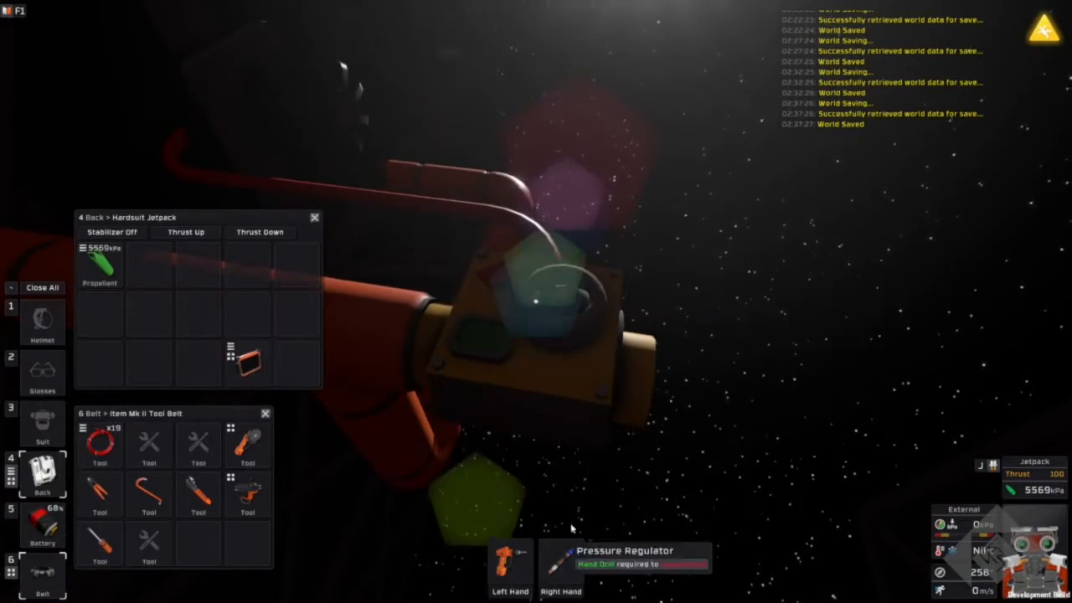
drag(364, 362, 298, 362)
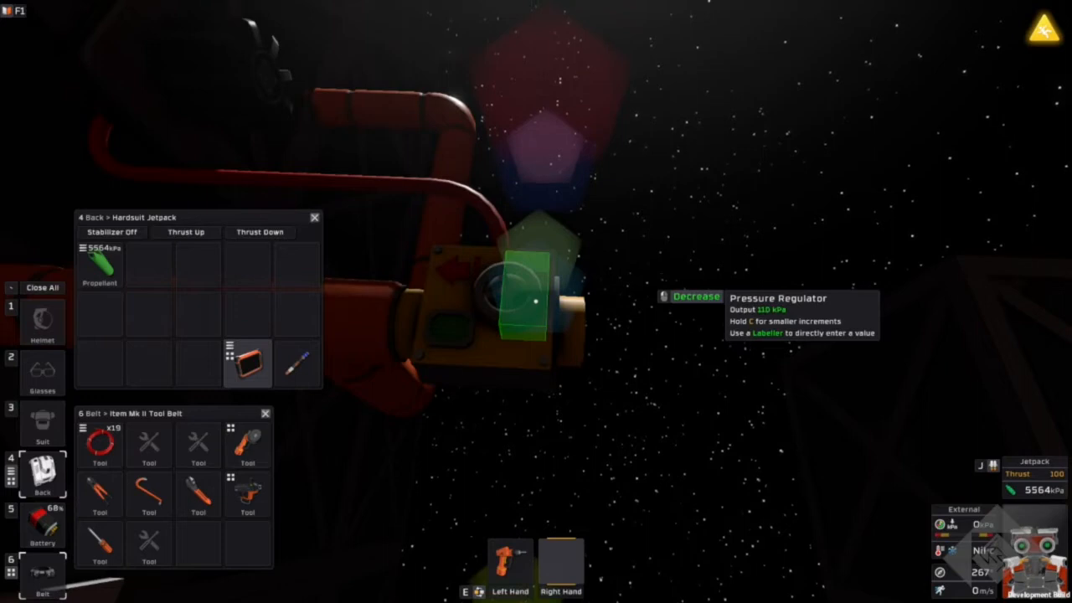
click(535, 301)
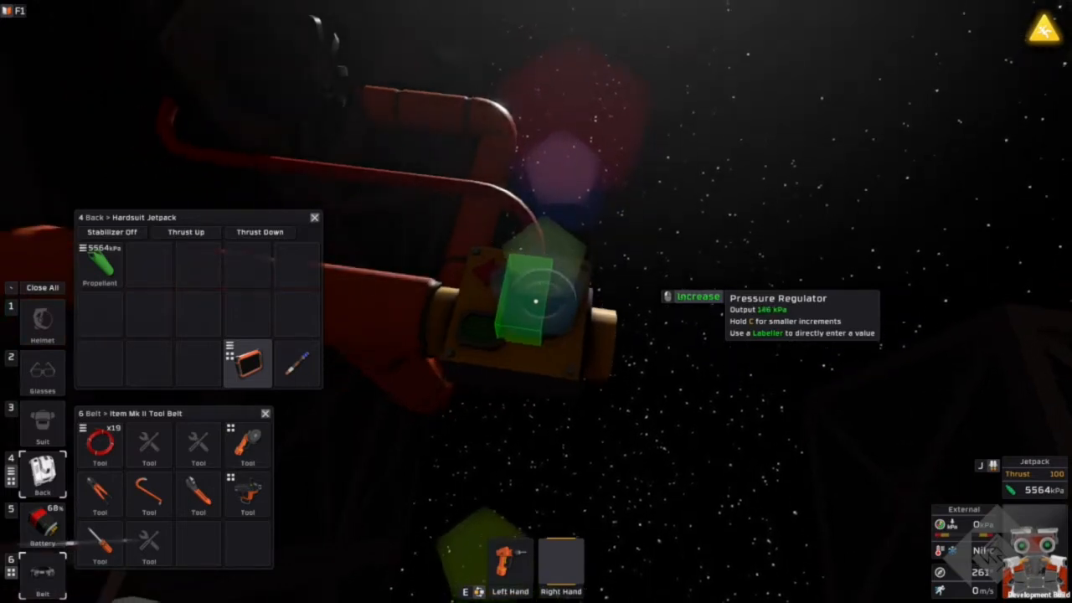
click(534, 301)
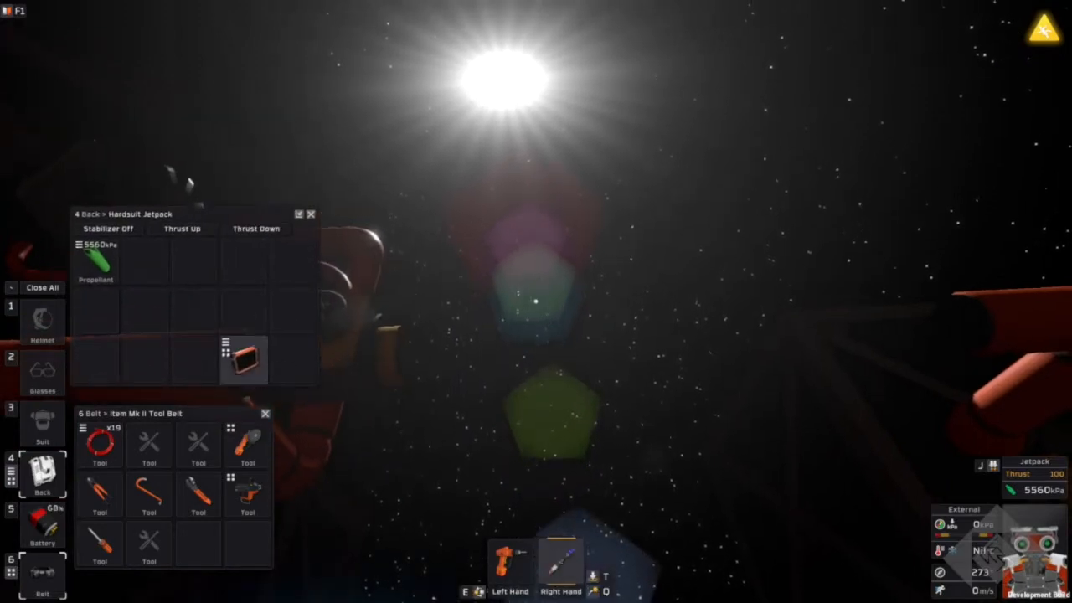
- Spawn pipe parts, install a second pressure regulator switched Off, and stow the insulated pipe corner
key(F1)
text(pip)
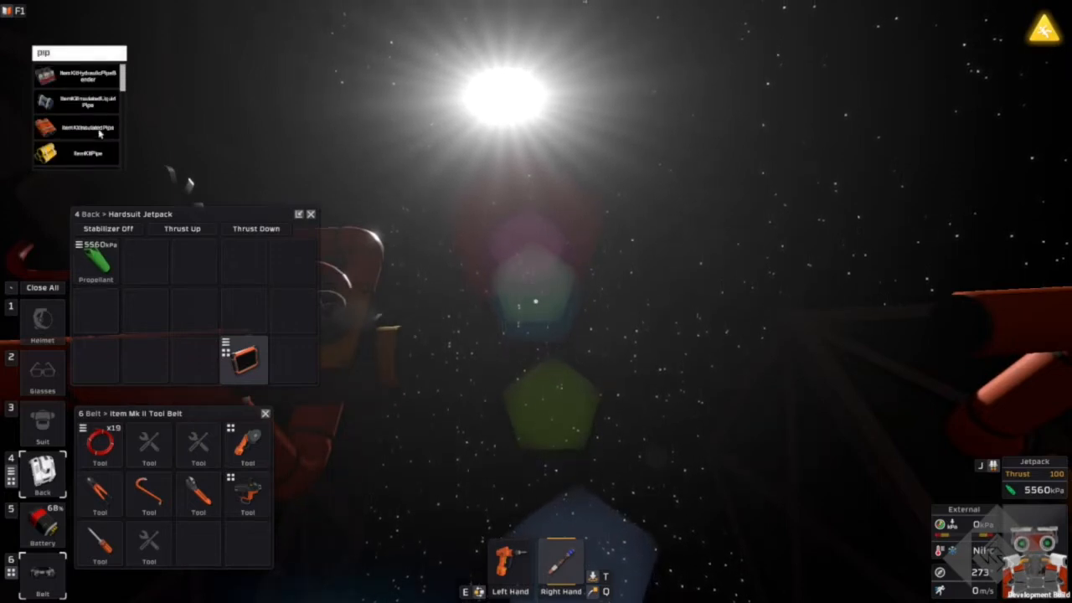
click(99, 129)
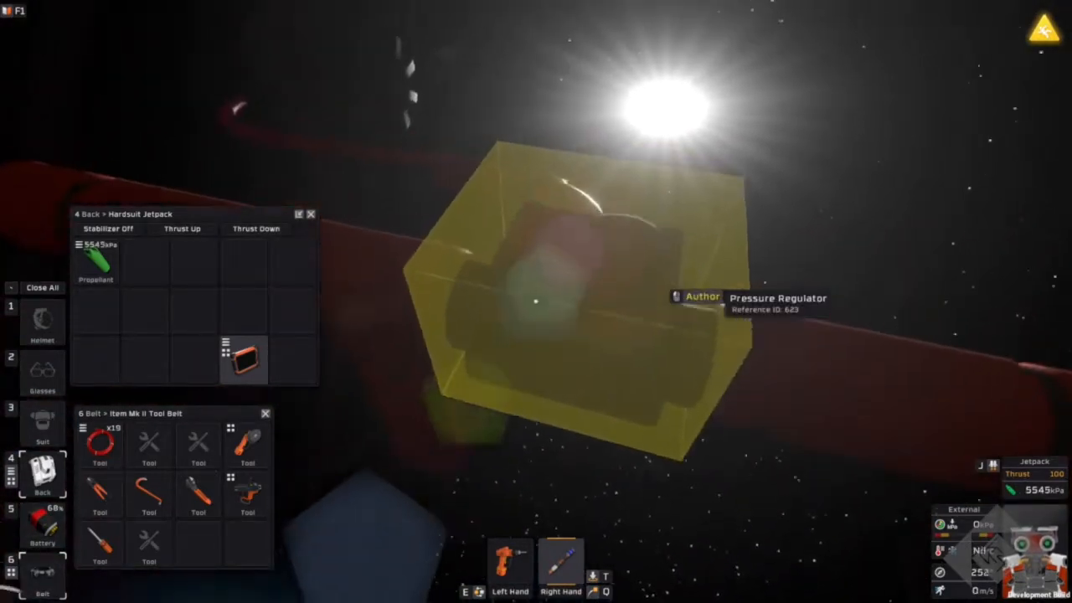
click(535, 302)
click(536, 301)
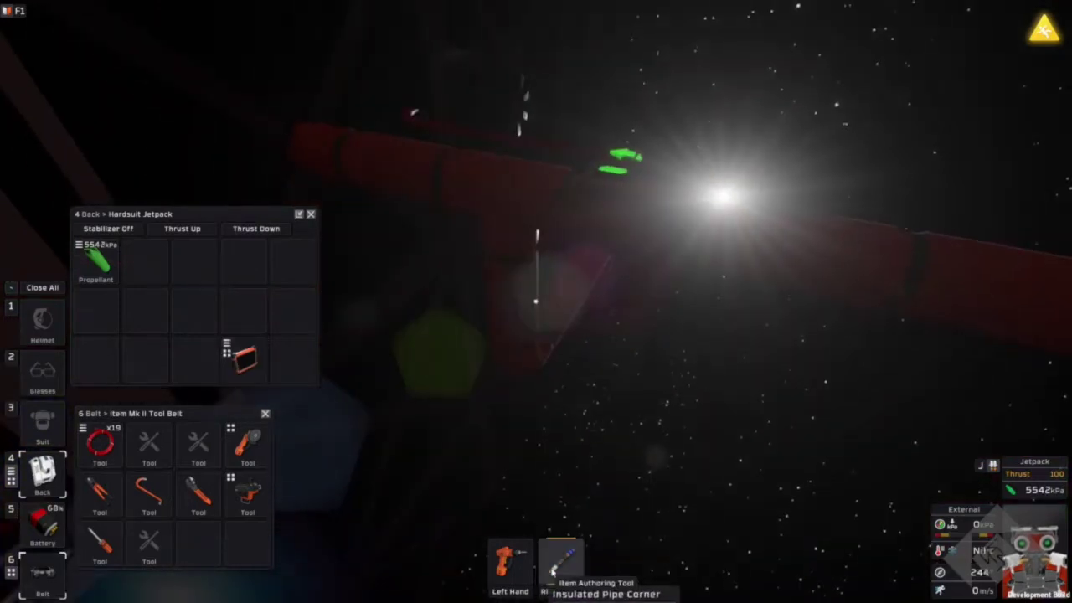
mouse_move(561, 563)
mouse_down()
mouse_move(348, 410)
mouse_move(593, 557)
mouse_up()
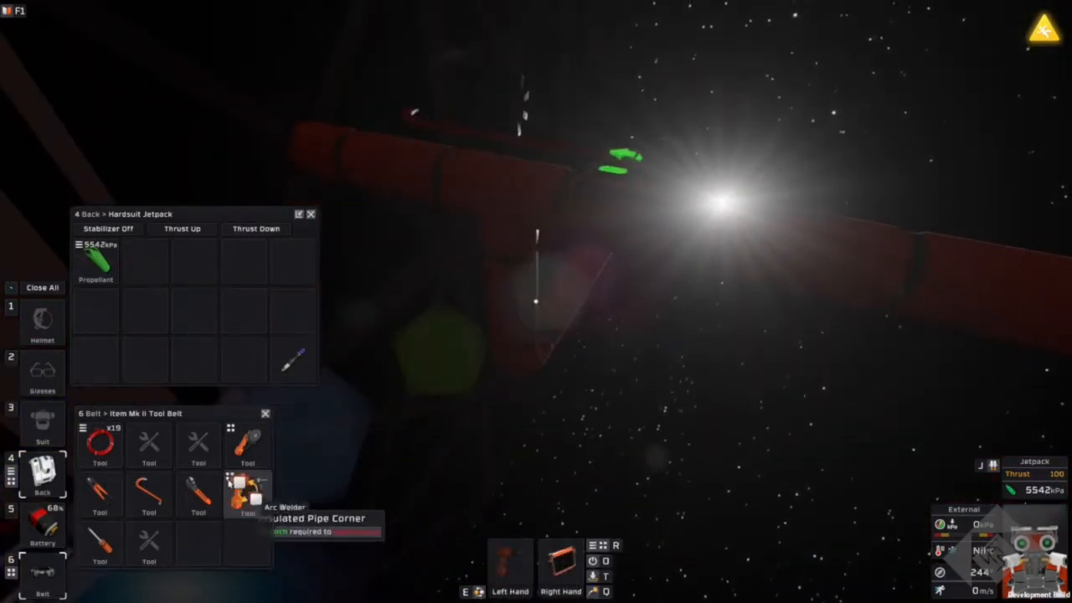
drag(511, 559, 197, 444)
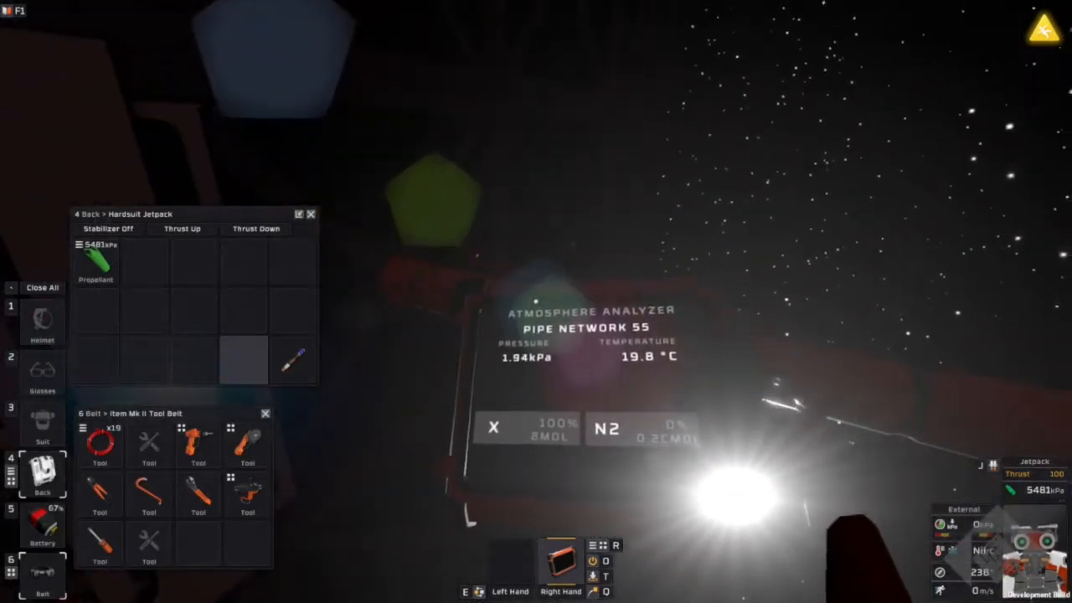
- Install the turbo volume pump on the pipe and read networks 55 (191.88 kPa) and 63 (~136.75 kPa) with the analyzer
key(x)
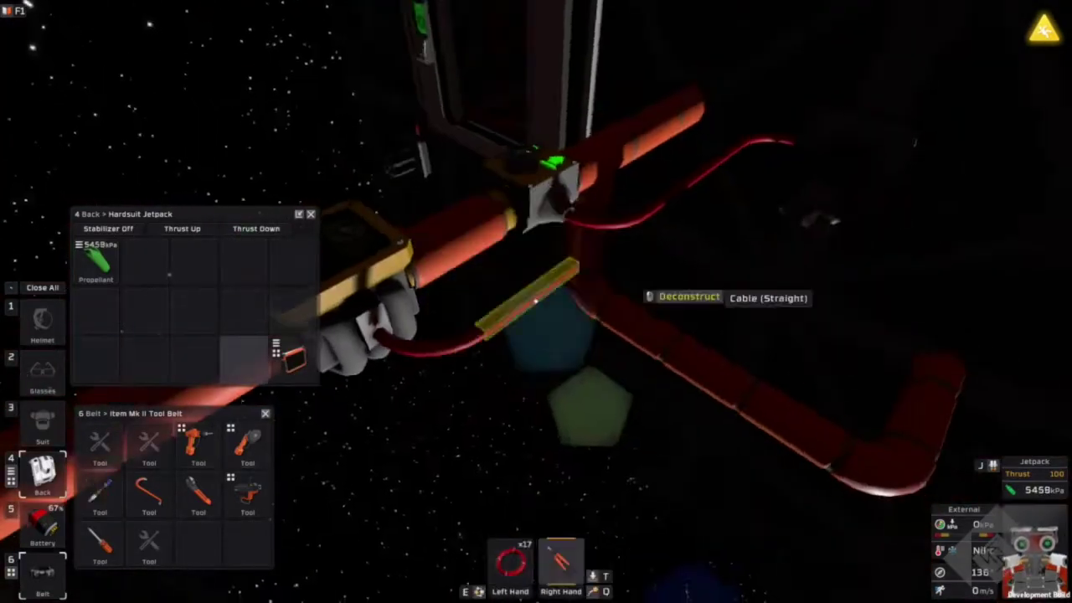
click(536, 302)
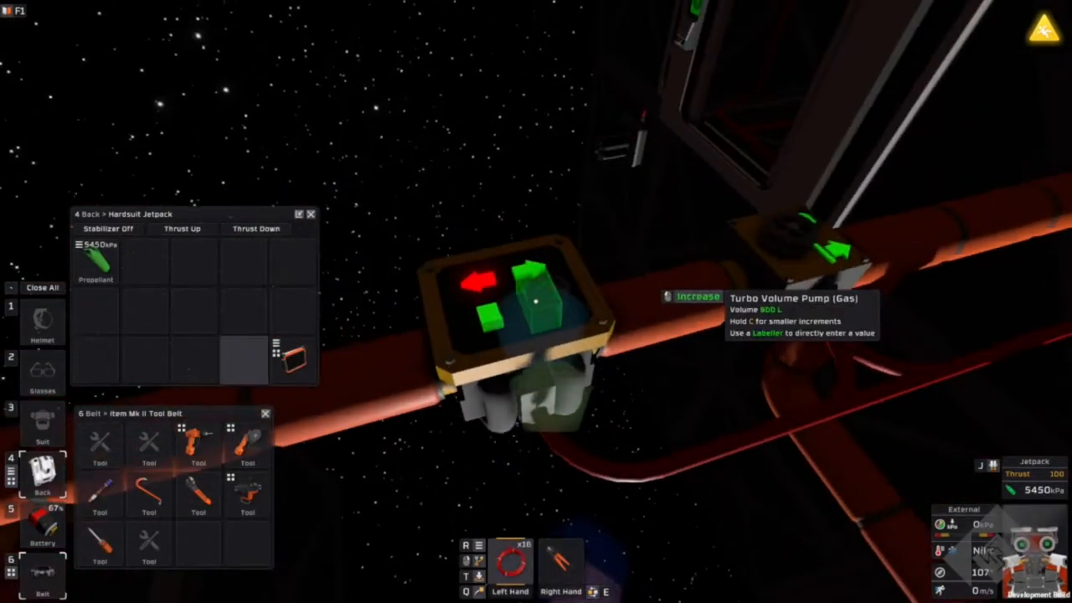
key(x)
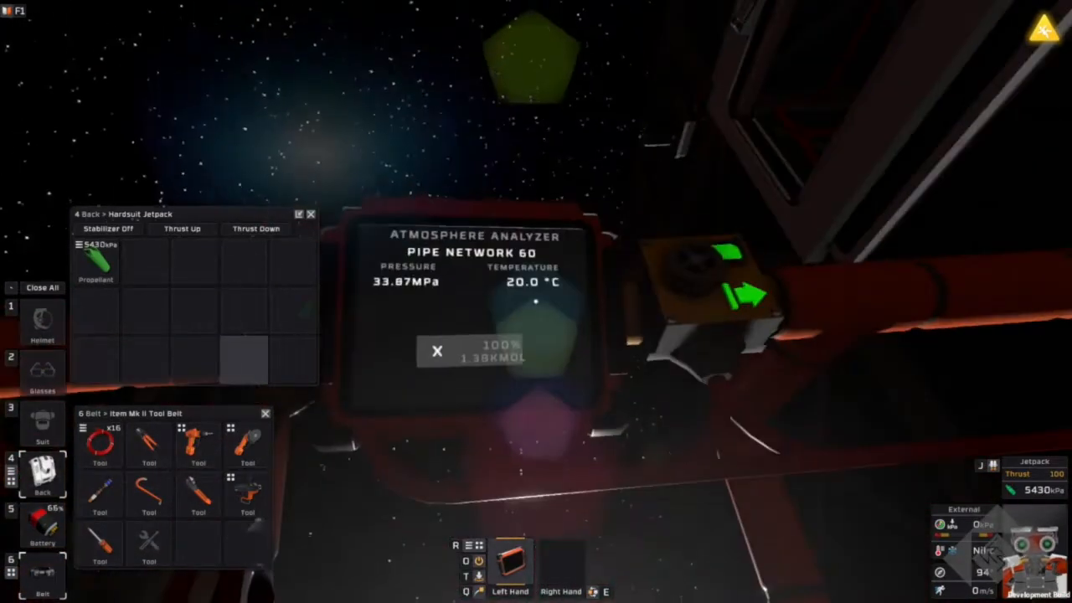
key(x)
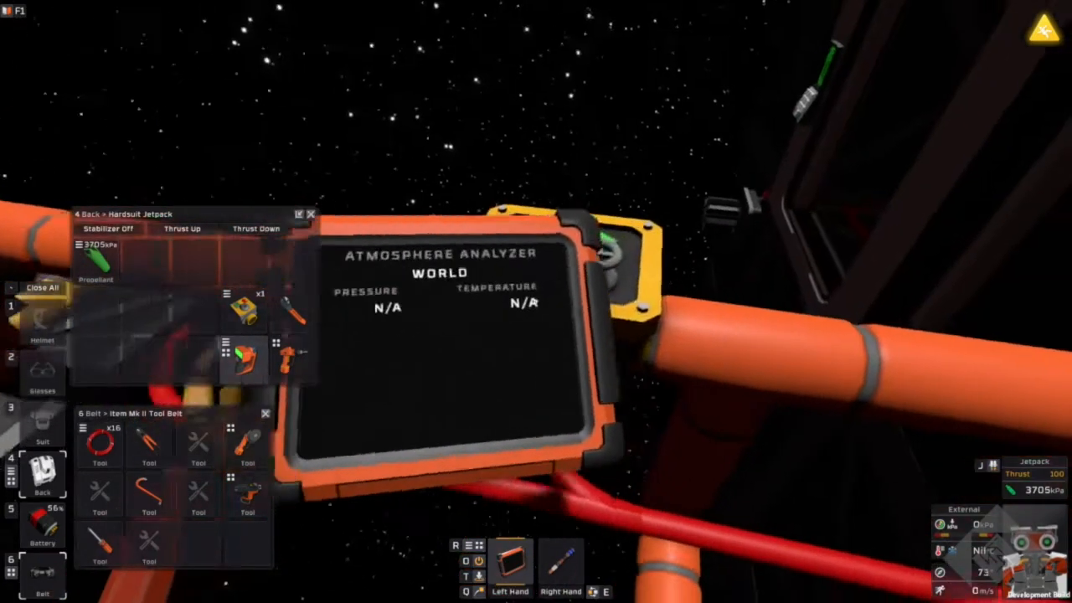
- Switch the turbo volume pump on and read pipe network 63 at about 141 kPa and 23.8 °C
key(e)
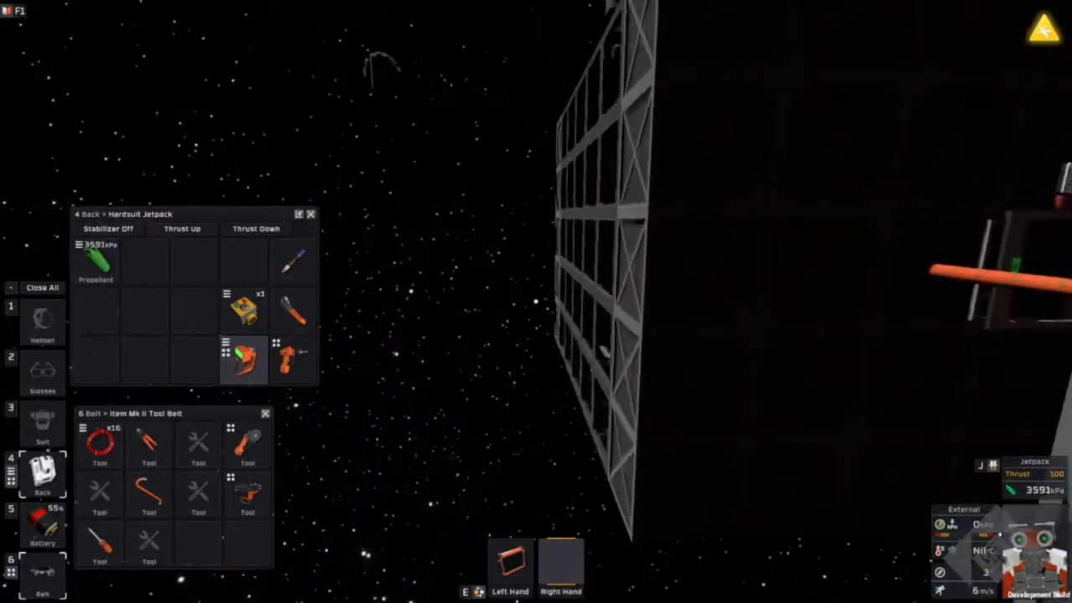
key(e)
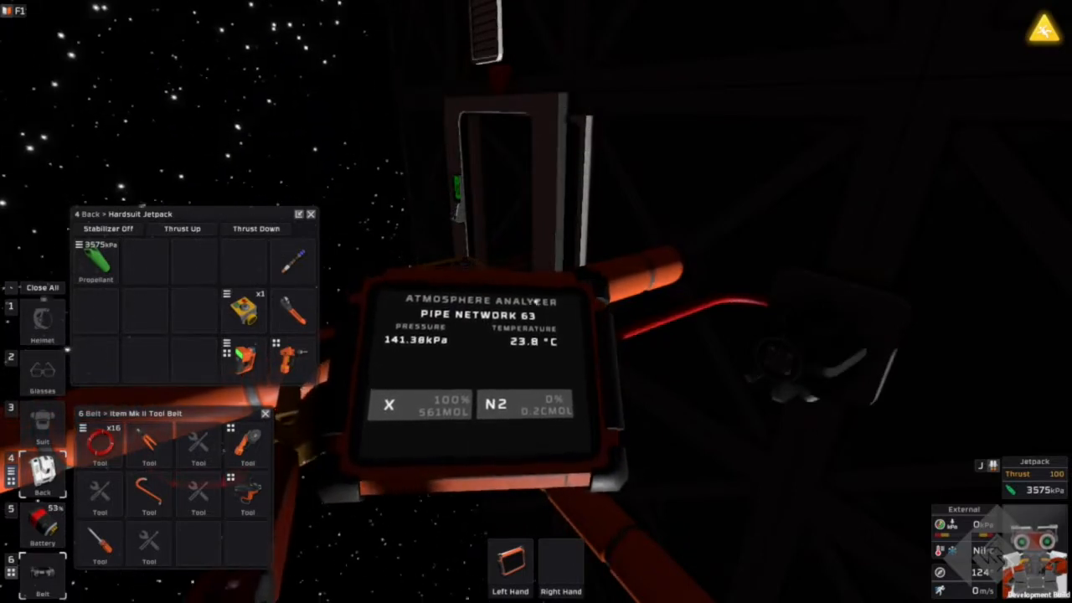
- Fly around the rig to view the measured pipe, then take out the wrench for dismantling
key(w)
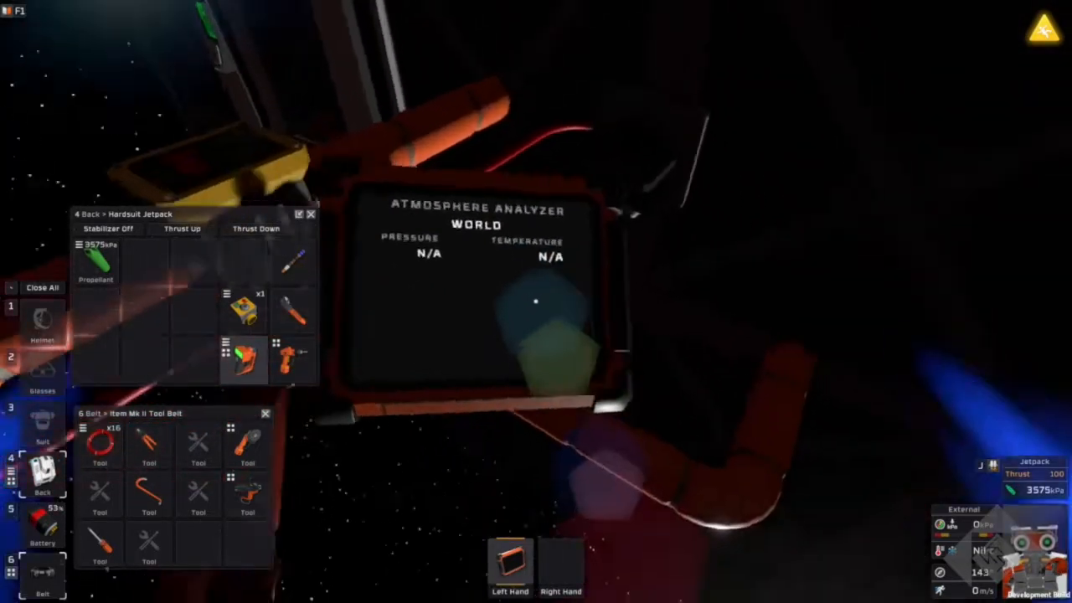
key(w)
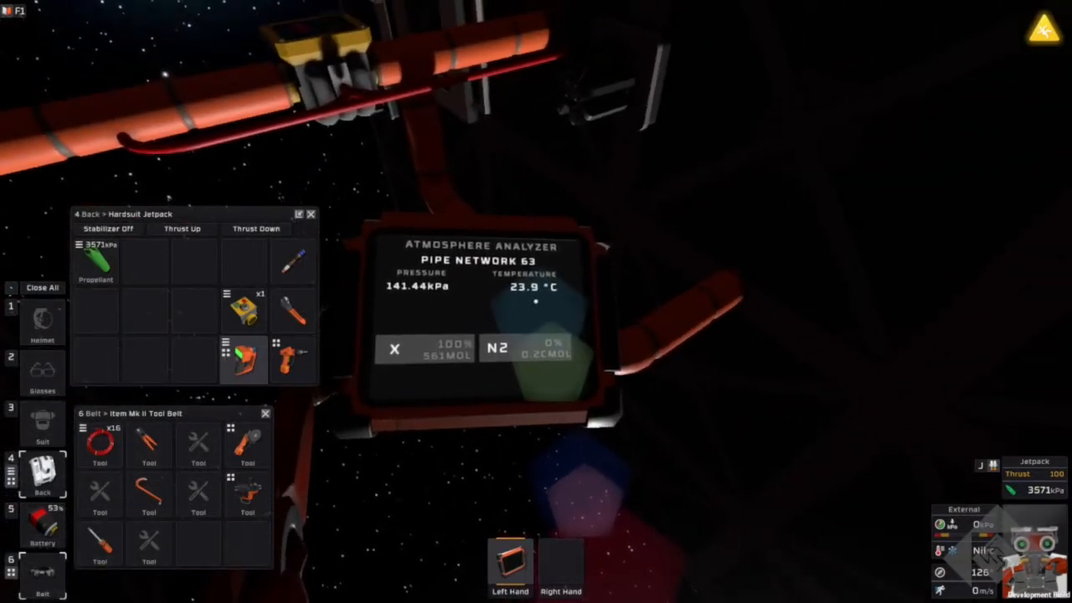
key(s)
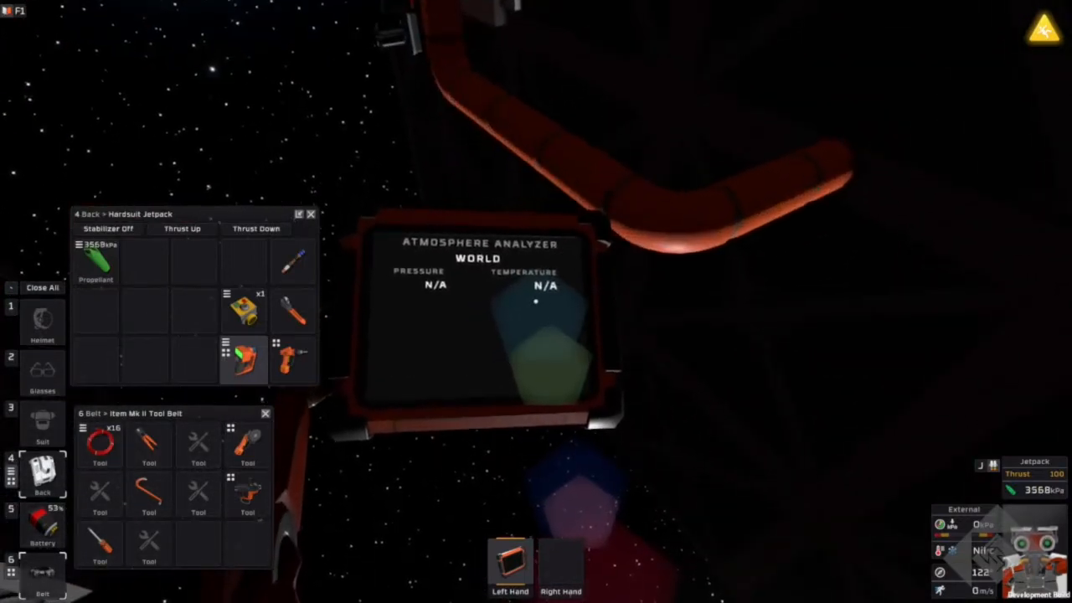
click(580, 576)
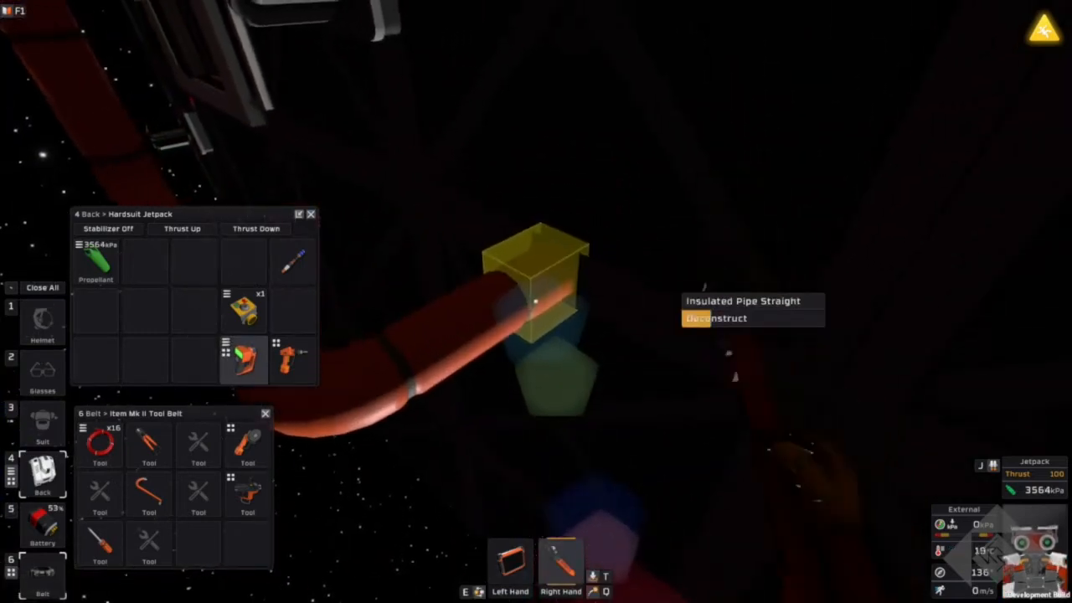
- Dismantle the straight insulated pipe, collect its kit near the tank, and fly into Room 3 reading 775 Pa, 20.0 °C
key(w)
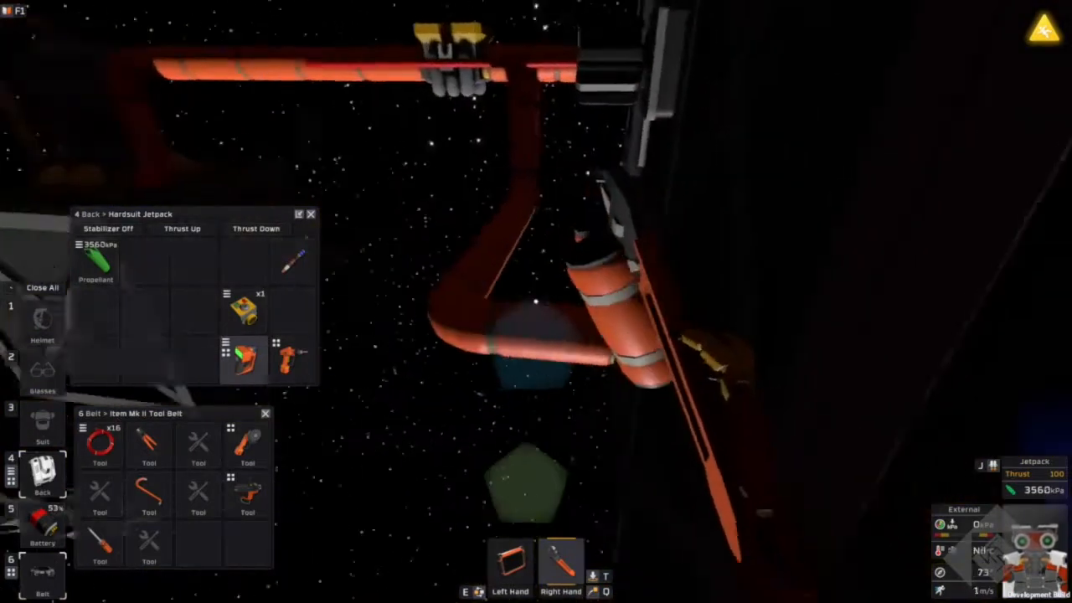
key(w)
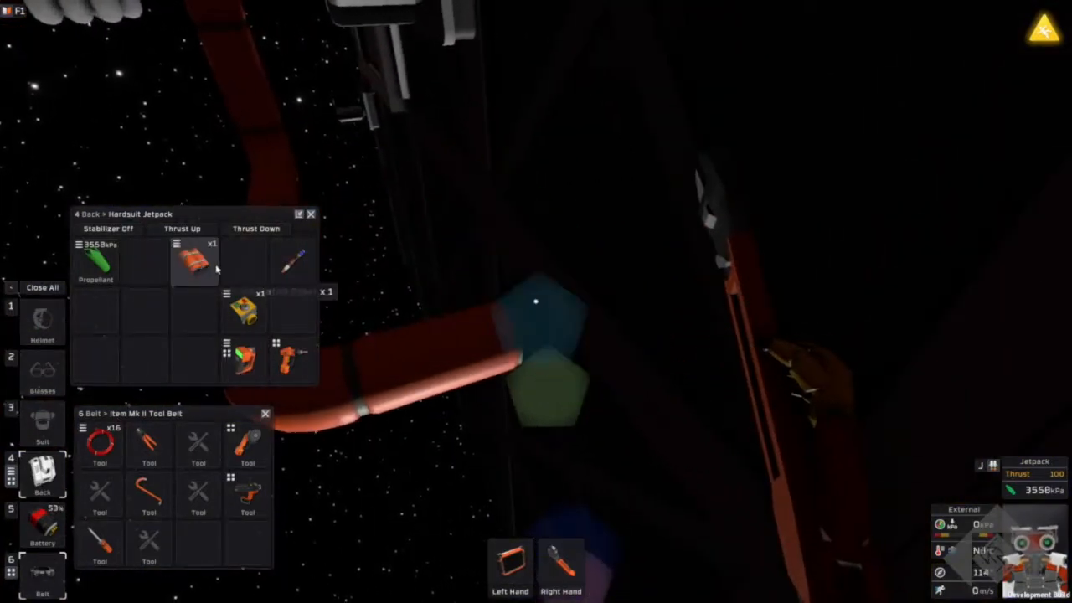
key(w)
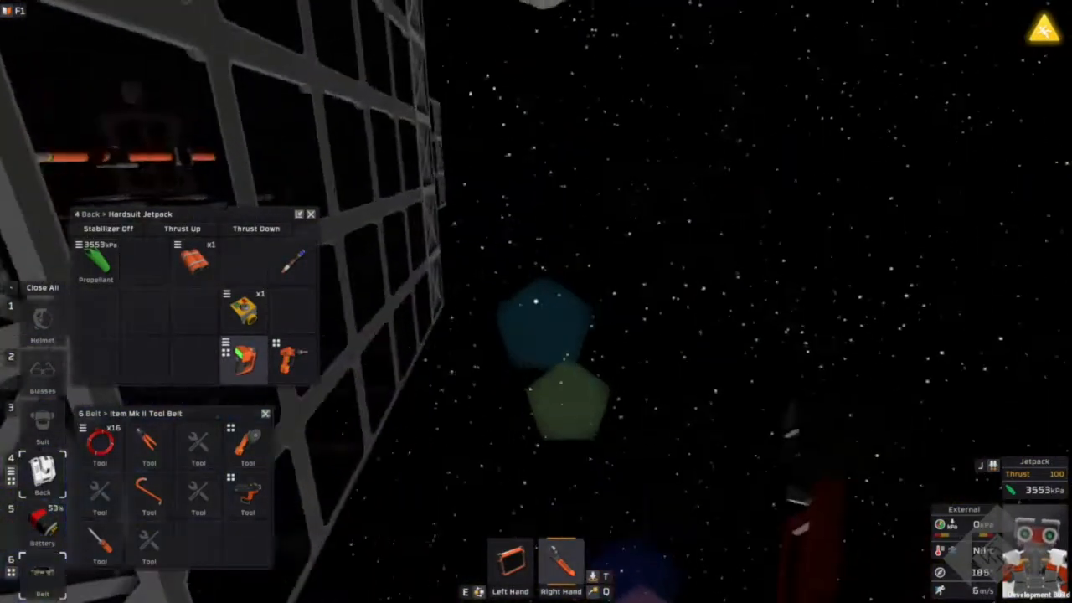
key(w)
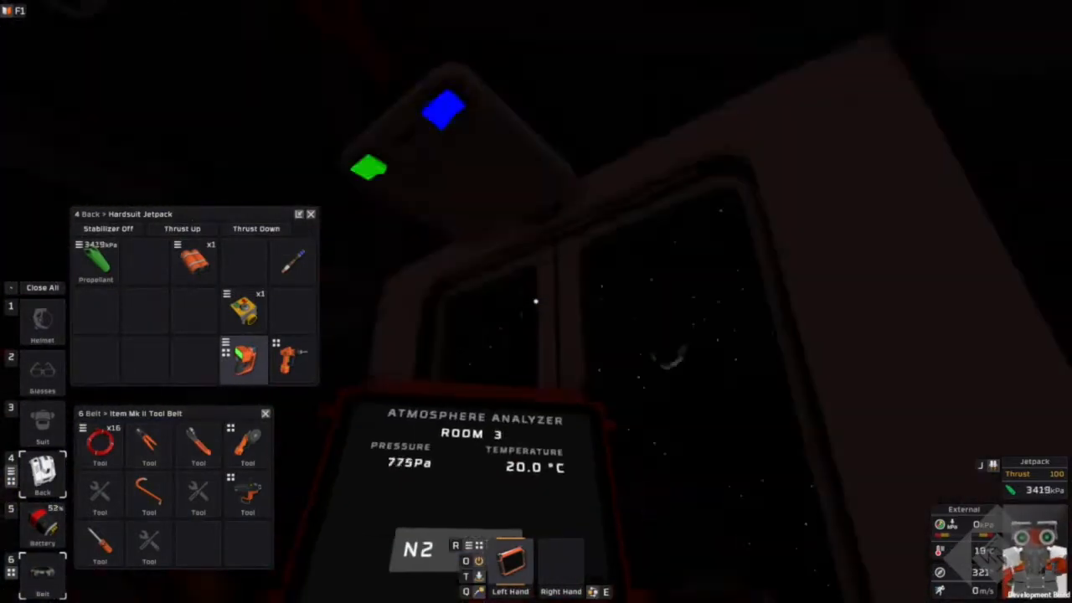
- Look around inside Room 3 before moving into the pressurised framework section
key(w)
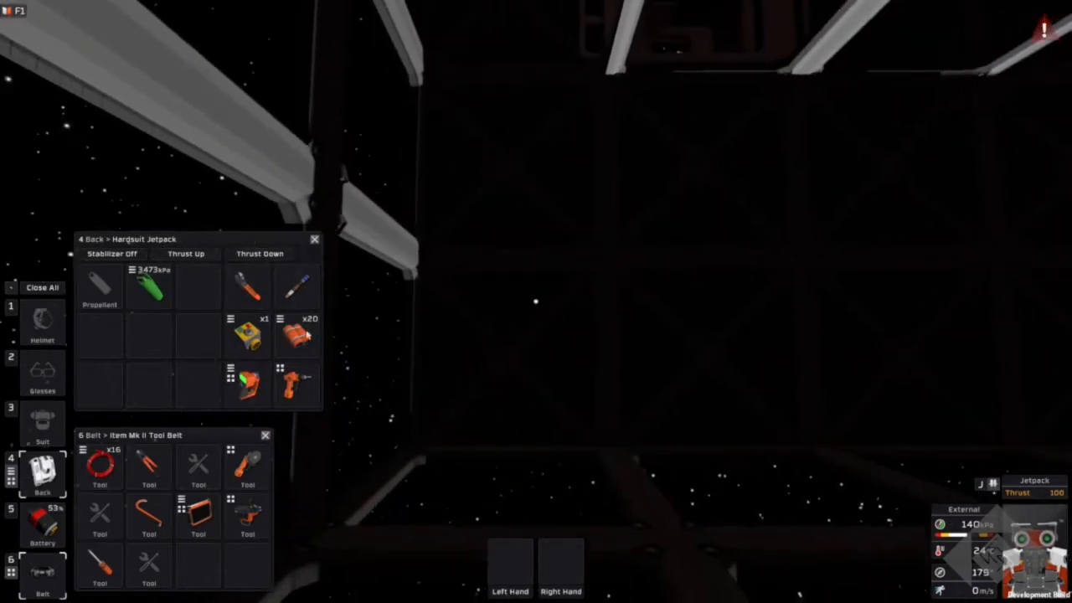
- Start placing a ladder platform inside the framework before heading outside to the airlock door
key(e)
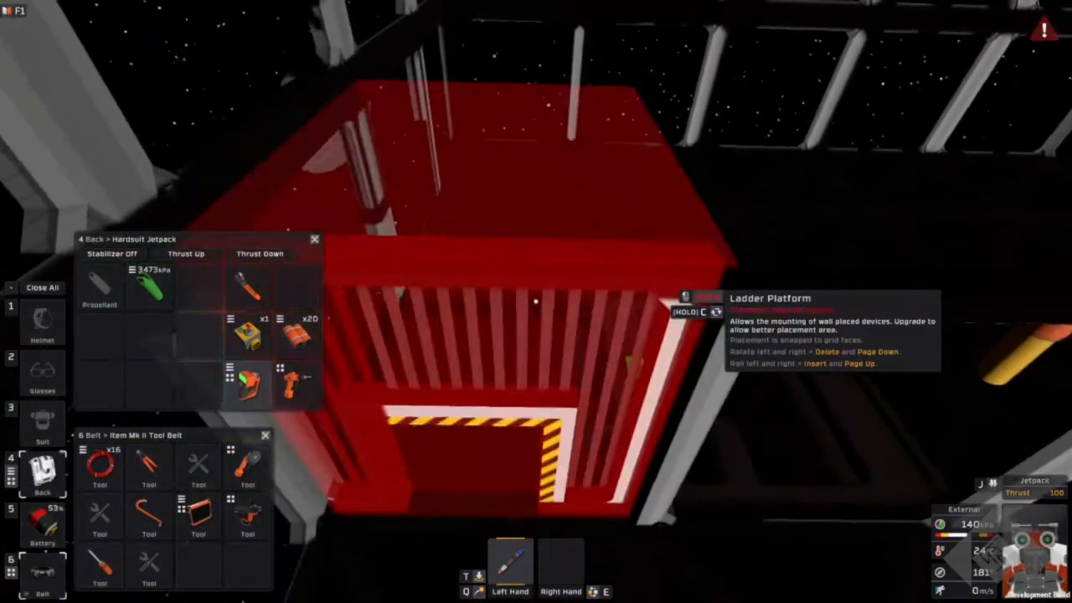
scroll(536, 302, down, 1)
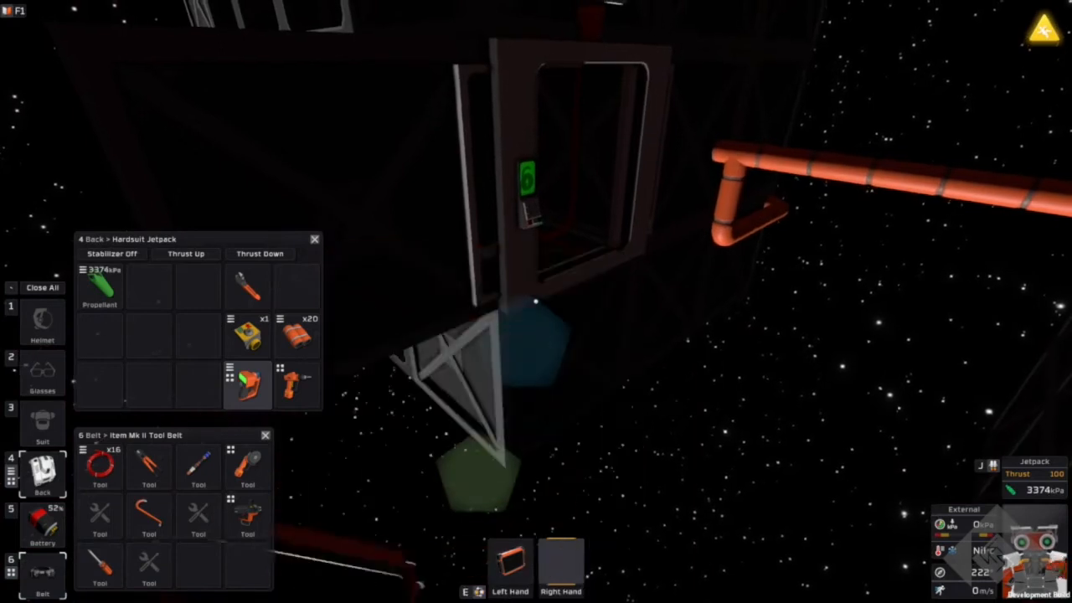
- Fly through the airlock and Room 4 into Room 5 with the analyser ready
key(space)
key(w)
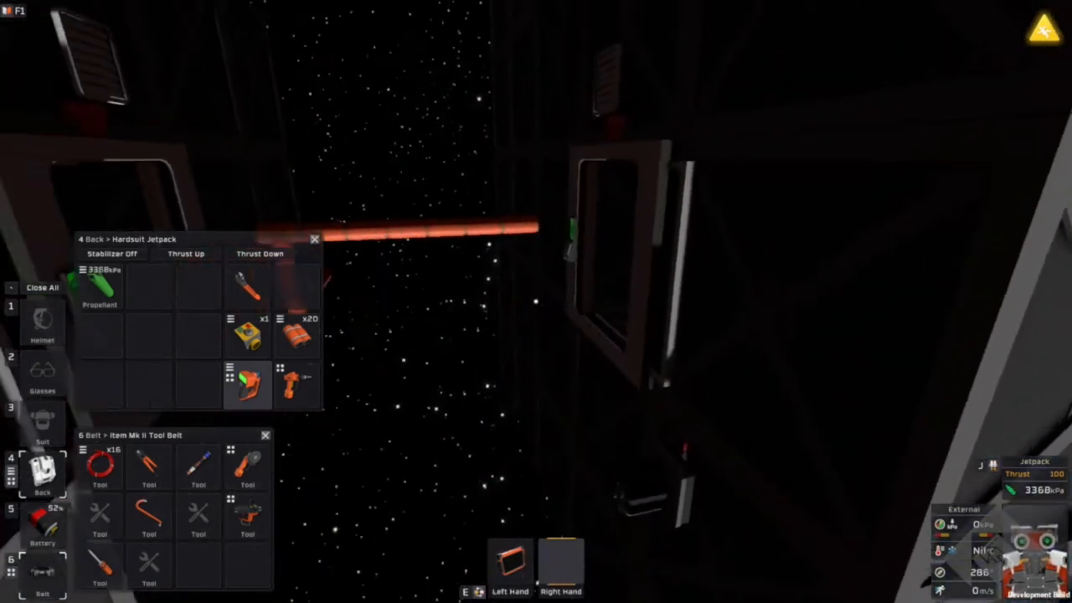
key(w)
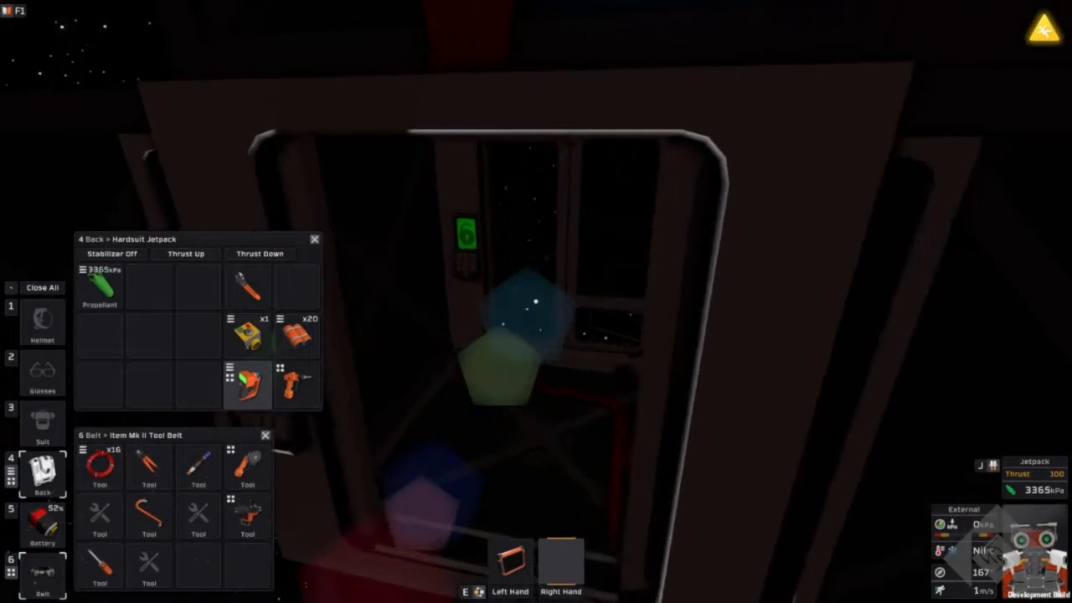
key(w)
key(r)
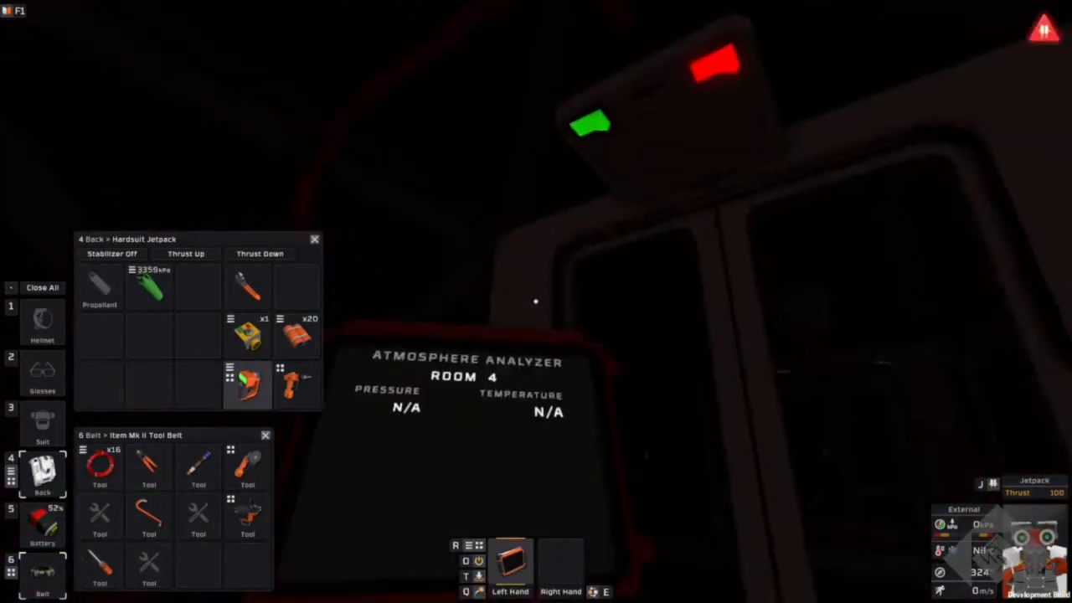
key(w)
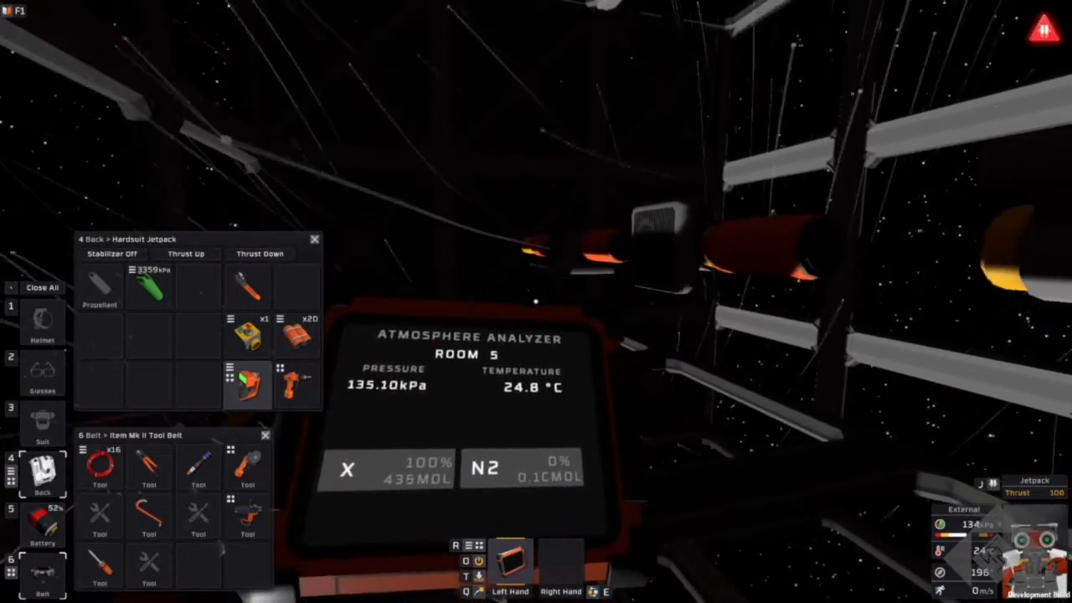
- Aim the analyser at the pipes above Room 5 to read Pipe Network 93's pressure
drag(670, 301, 419, 419)
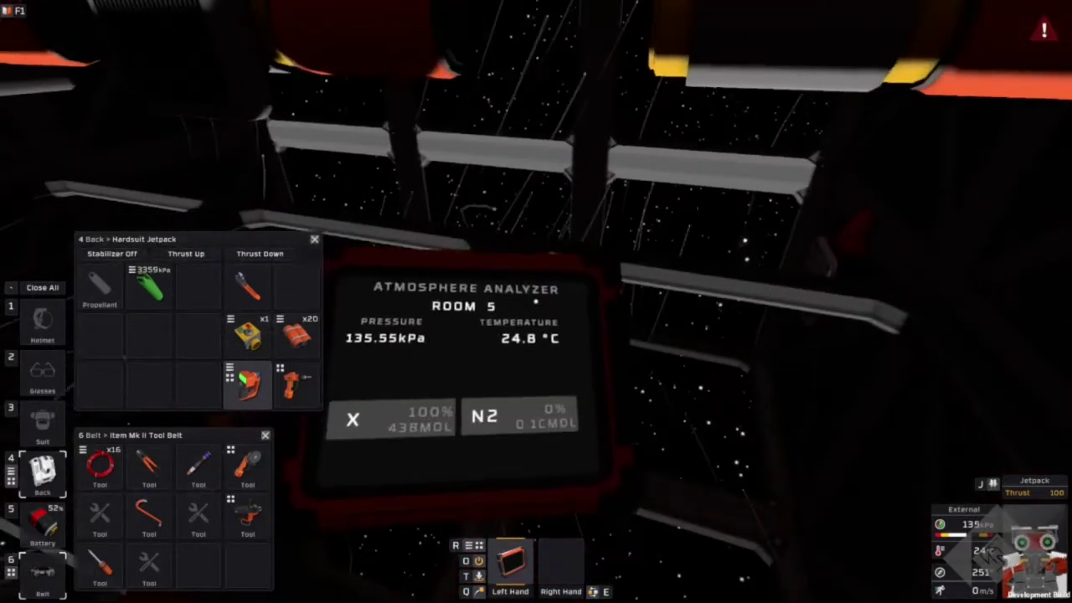
drag(670, 301, 503, 419)
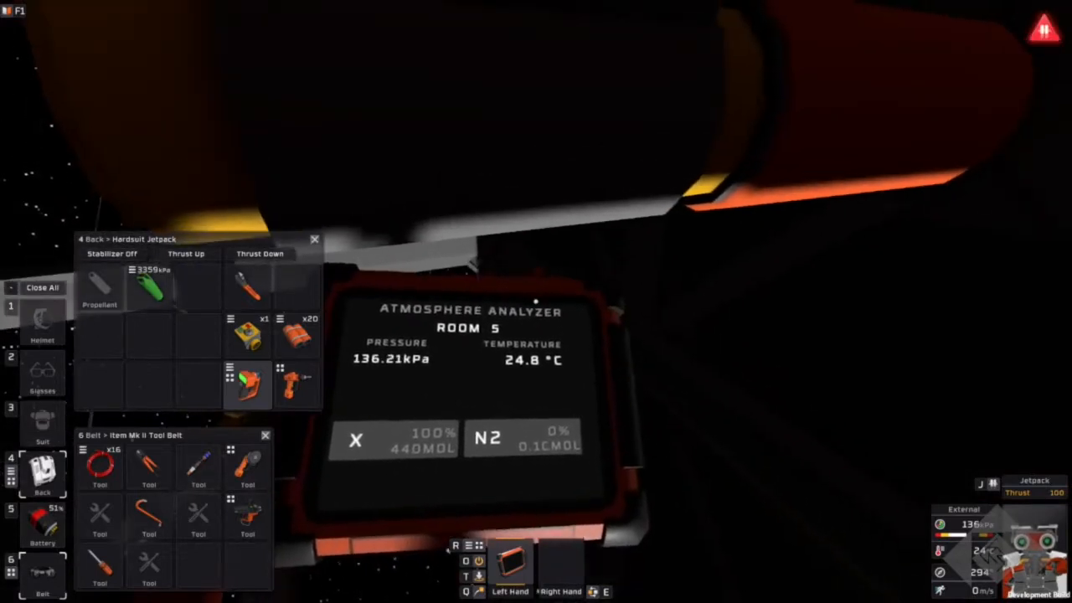
drag(669, 301, 419, 377)
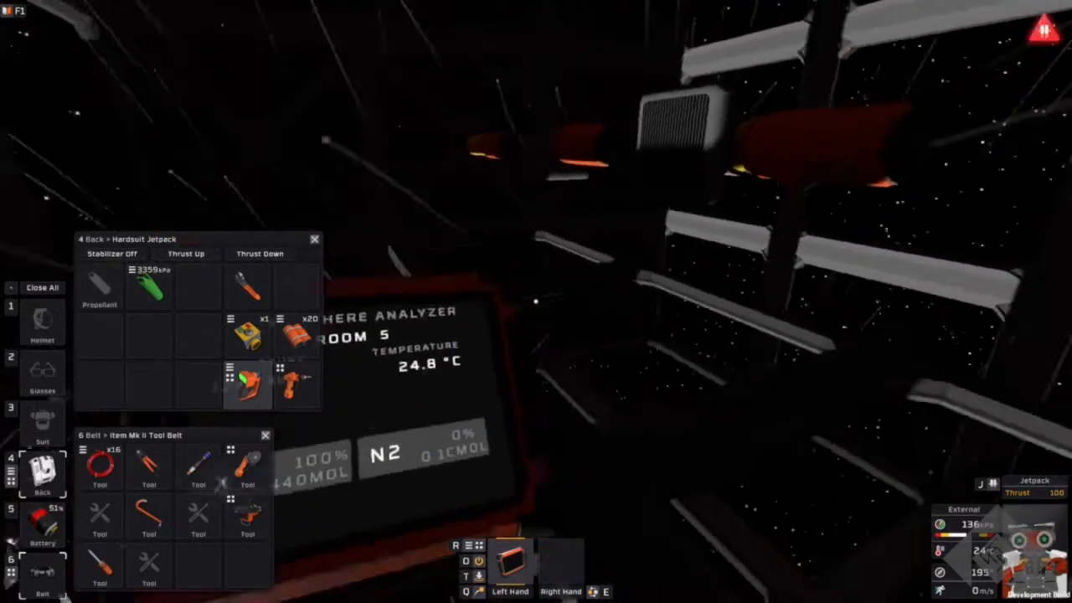
drag(670, 302, 335, 419)
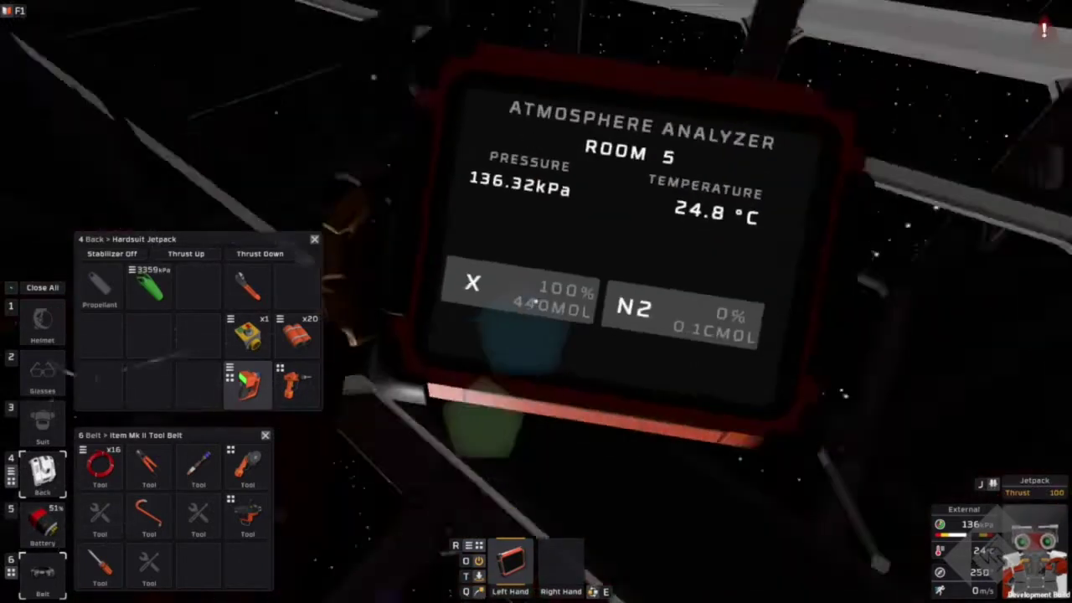
drag(536, 301, 335, 419)
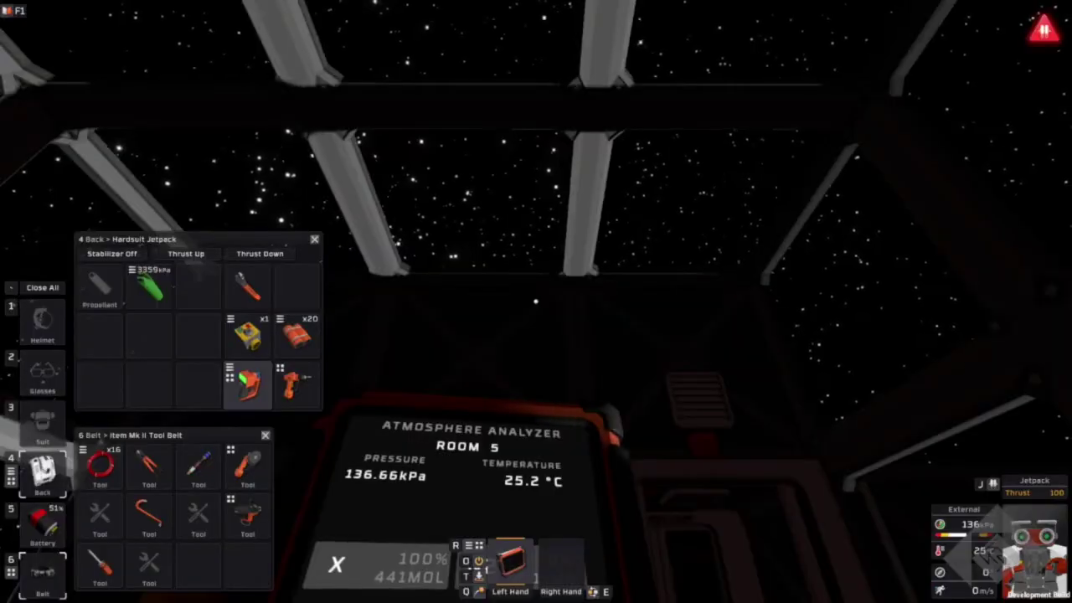
- Raise the analyser, check Pipe Network 94, then read Room 6 at 141.32 kPa and 25.9 °C
key(w)
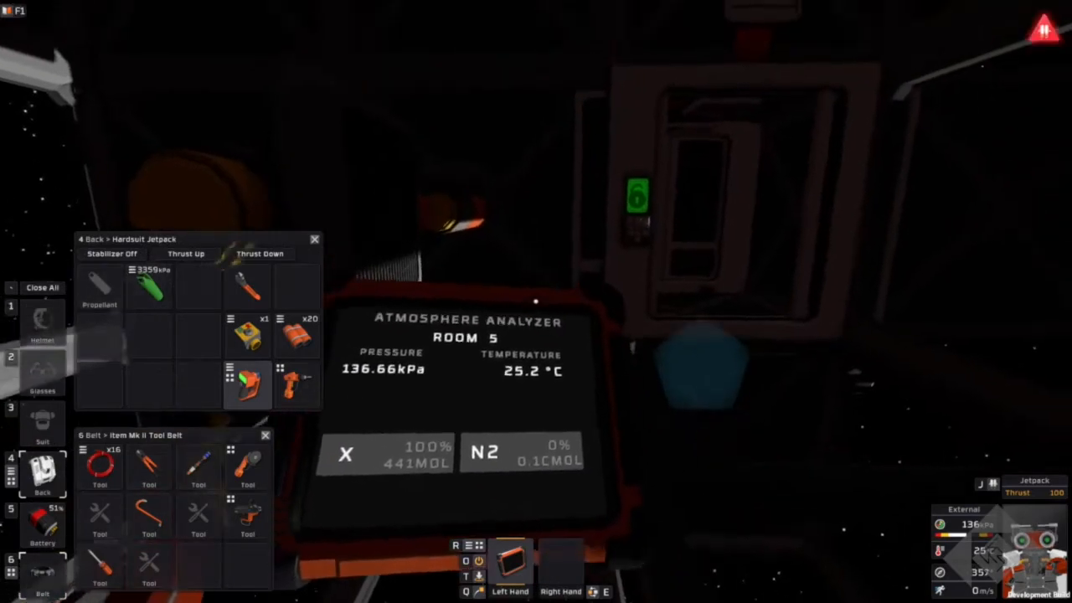
right_click(536, 301)
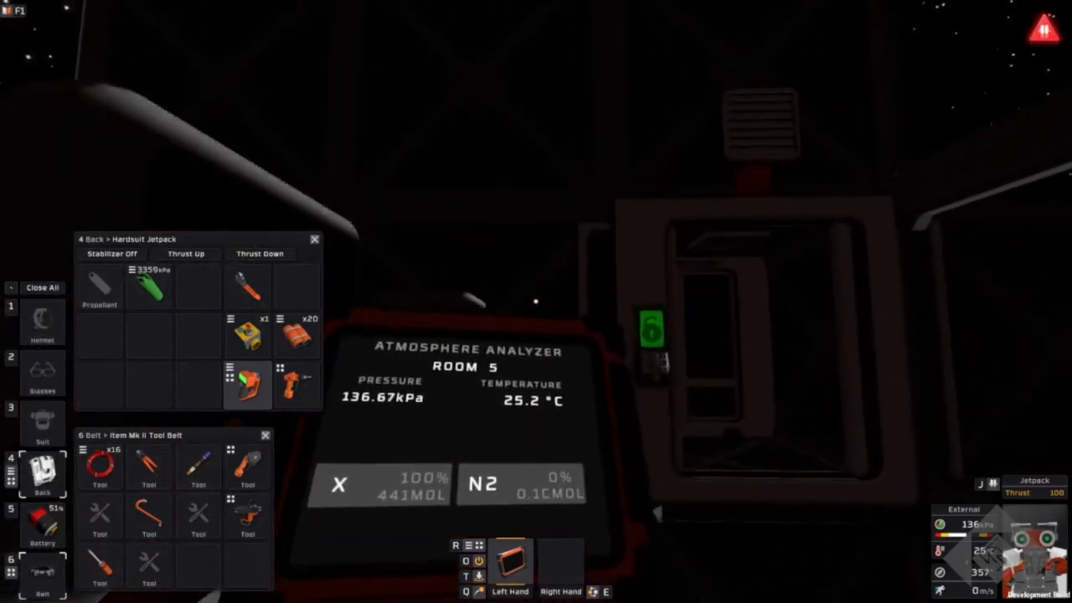
key(w)
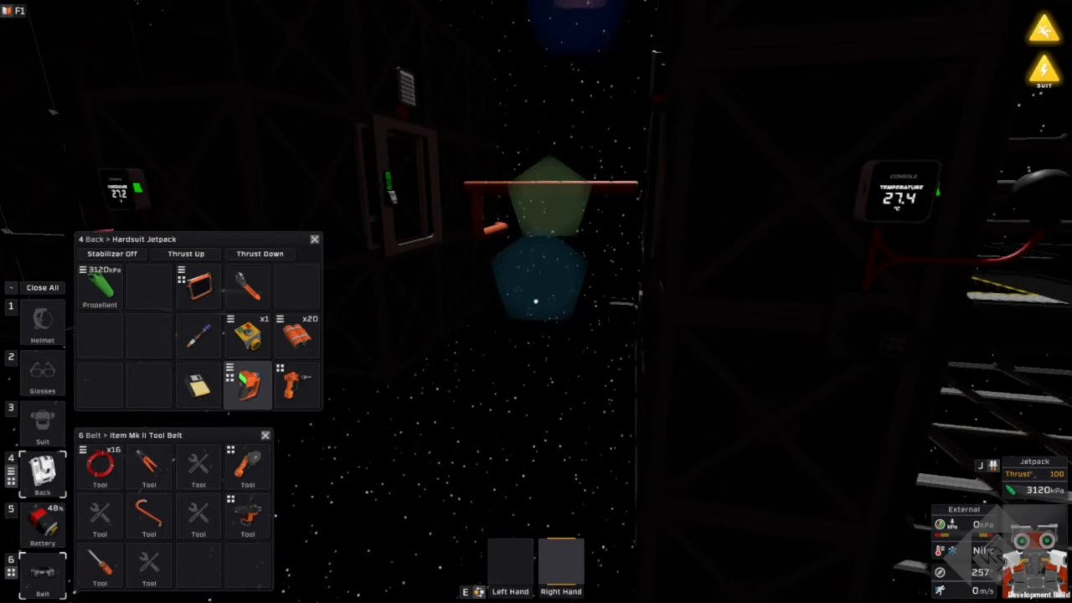
- Close the Hardsuit Jetpack and Tool Belt inventory panels before drifting out
click(314, 239)
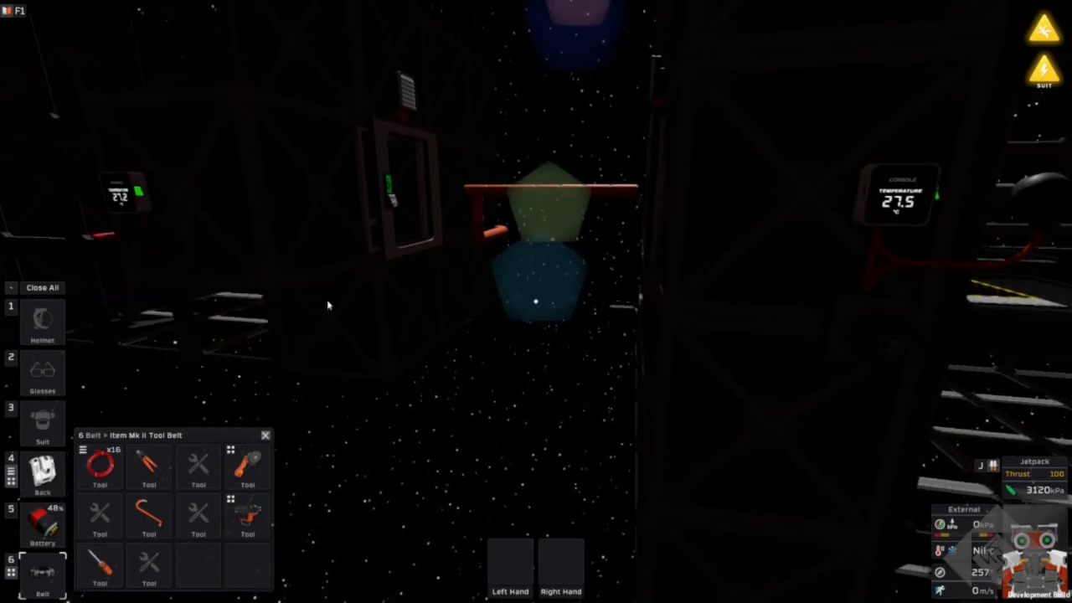
click(266, 436)
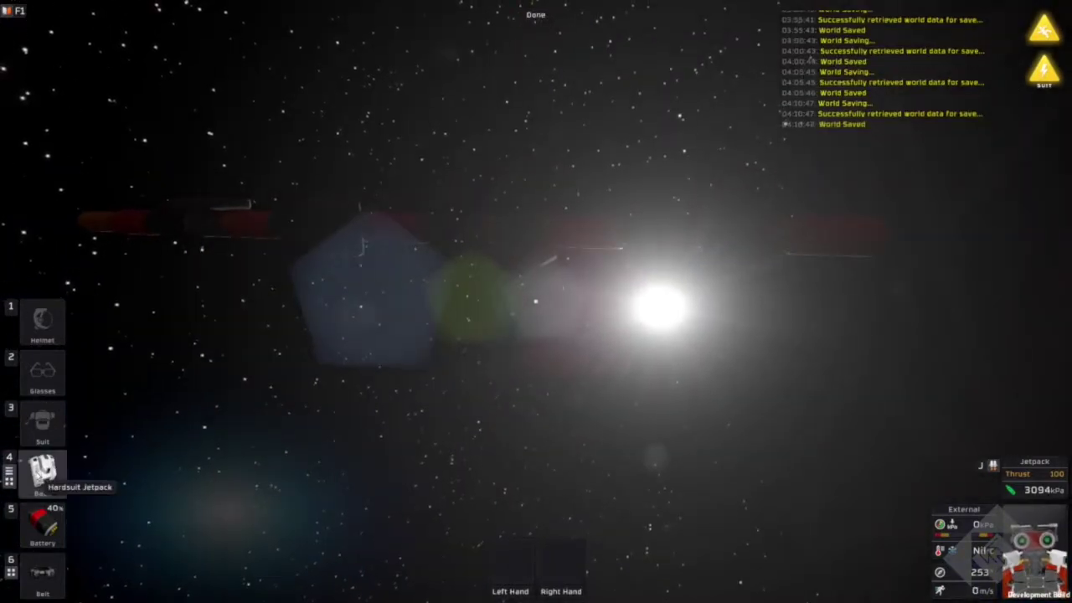
- Equip the atmosphere analyzer from the jetpack and tool belt inventories and raise it
click(44, 473)
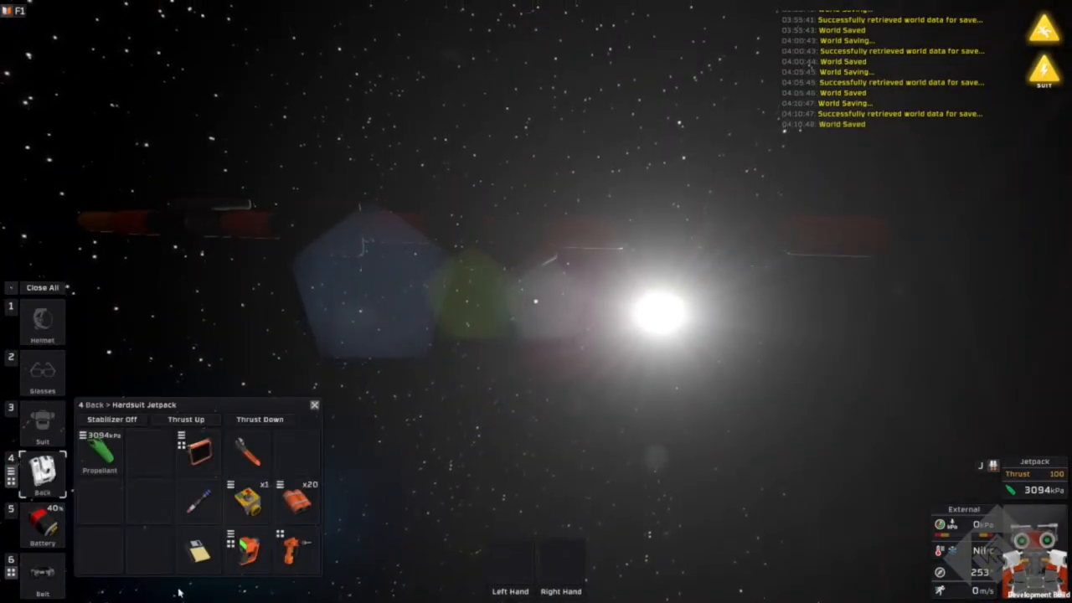
click(42, 572)
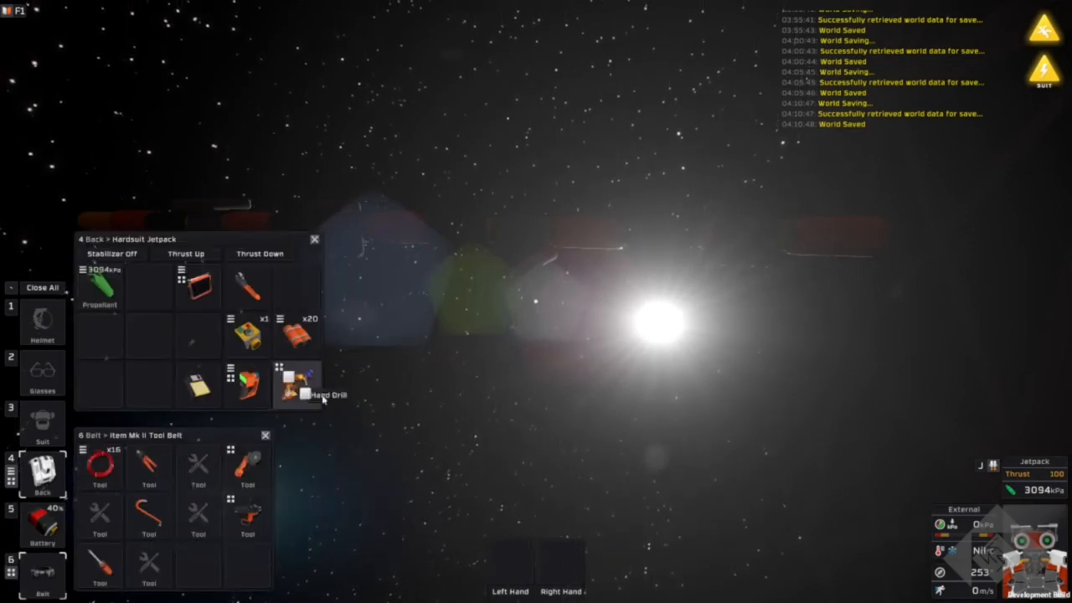
click(491, 566)
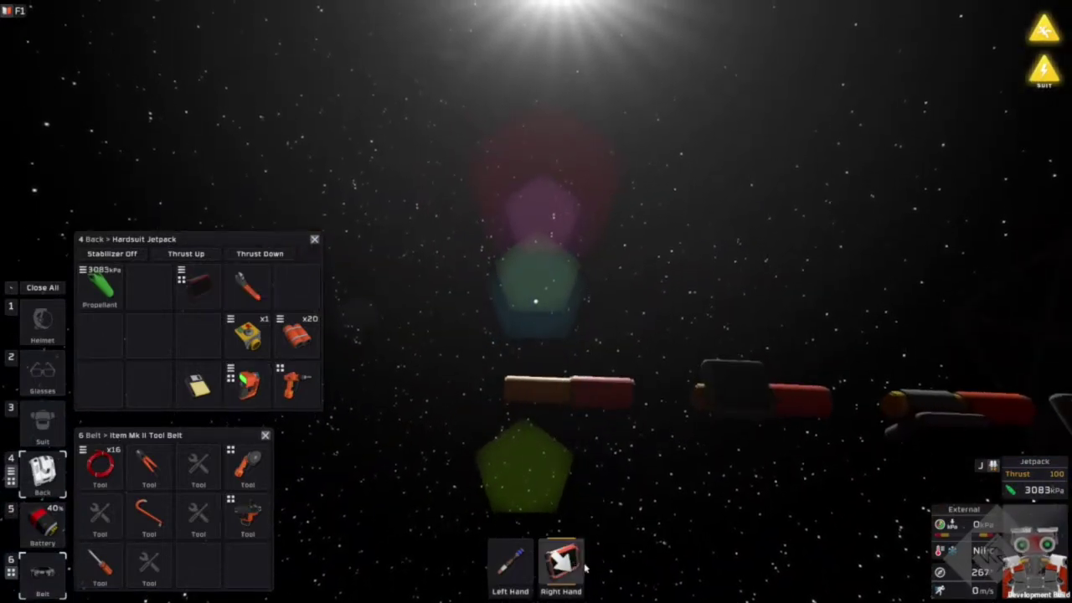
click(563, 561)
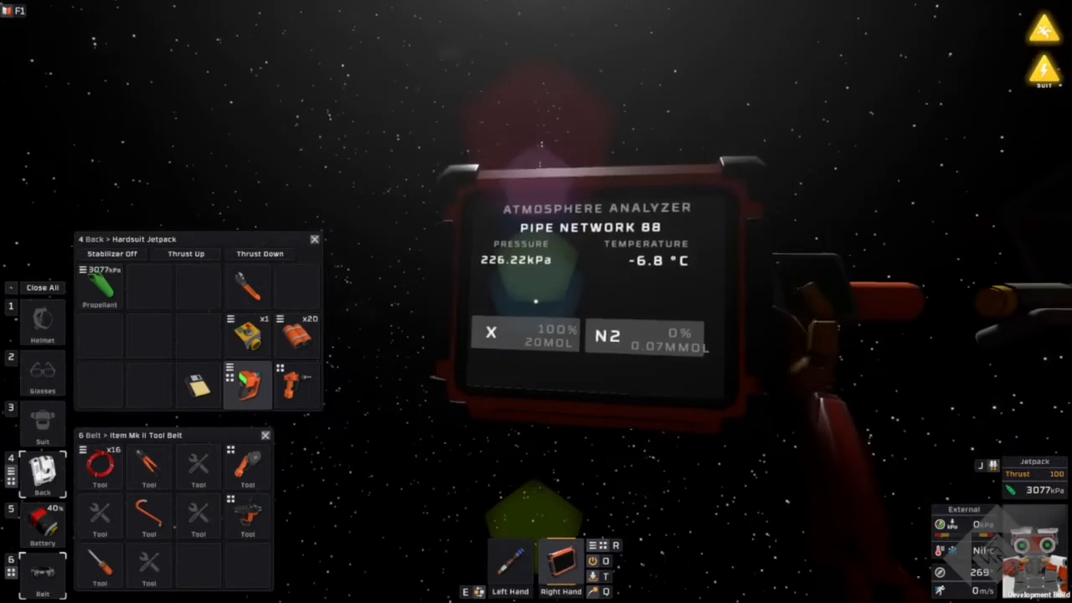
- Read Pipe Networks 89, 86, 85 and 82 along the rig, down to about 60.5 kPa and -161 °C
key(w)
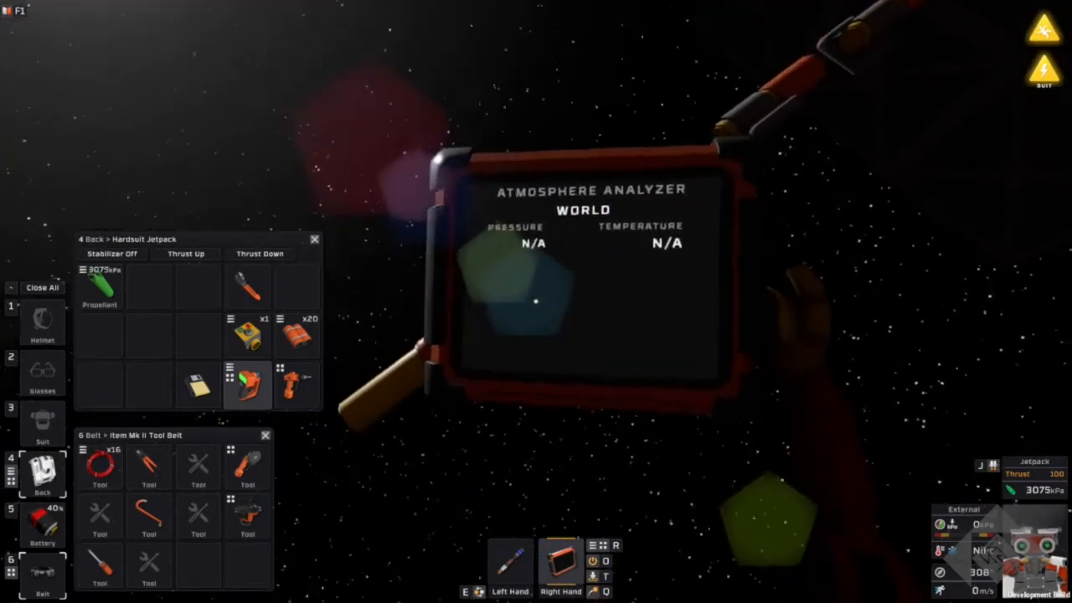
key(w)
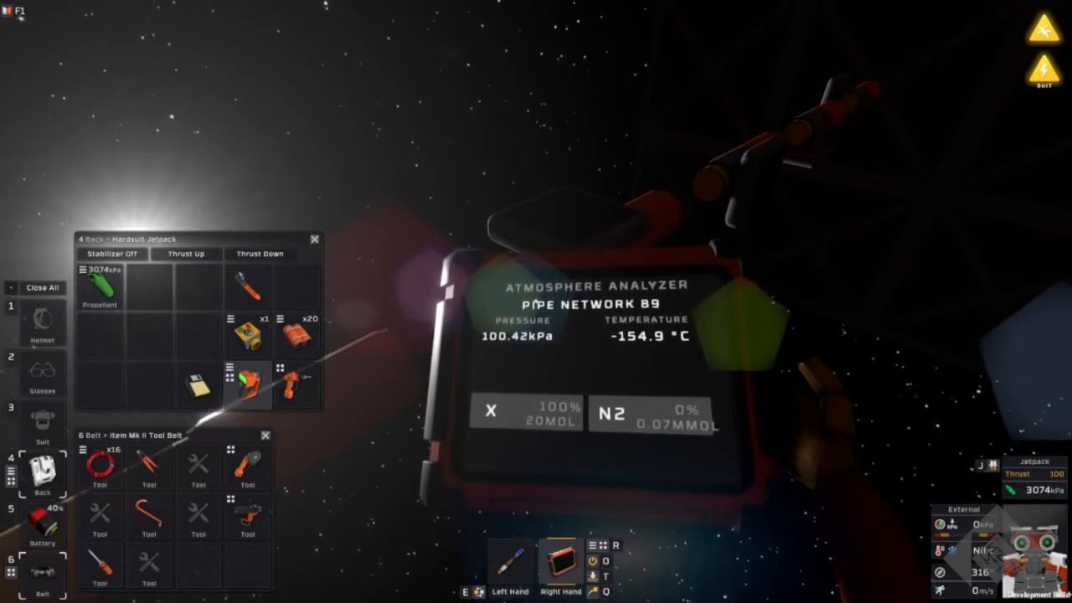
key(w)
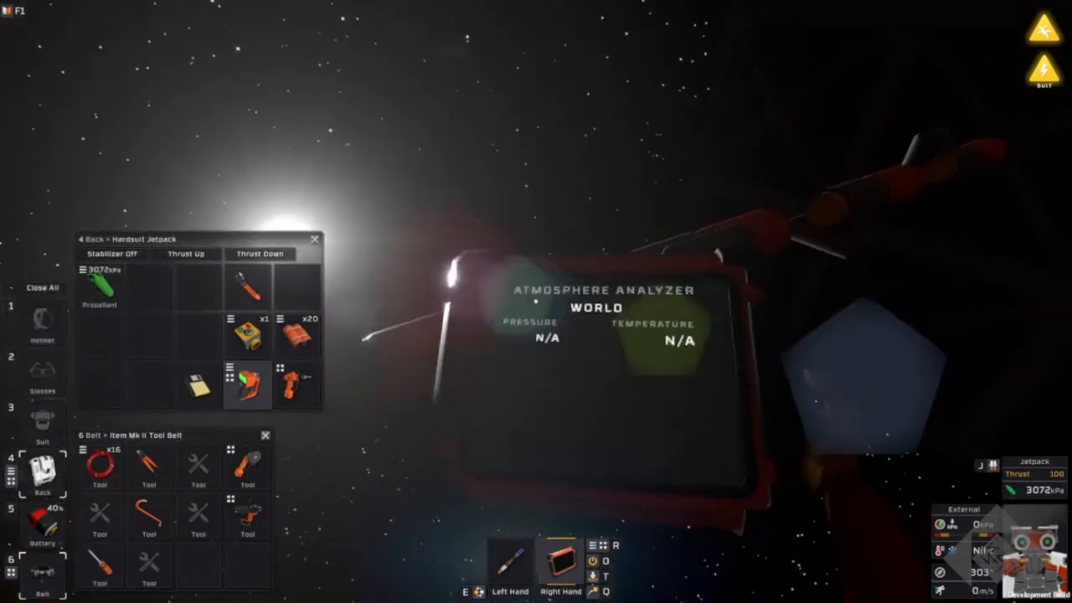
key(w)
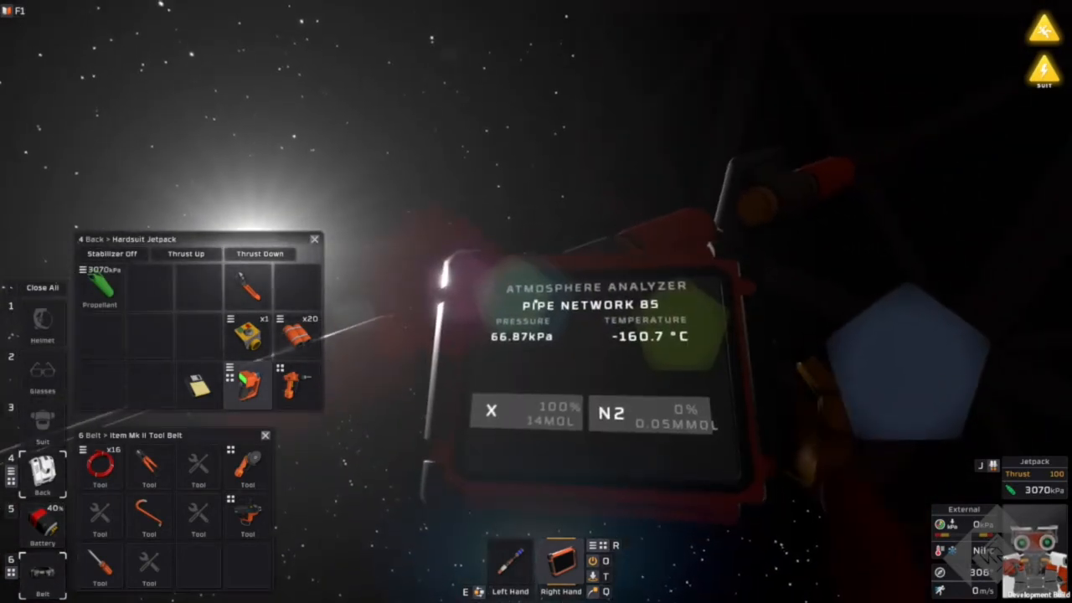
key(w)
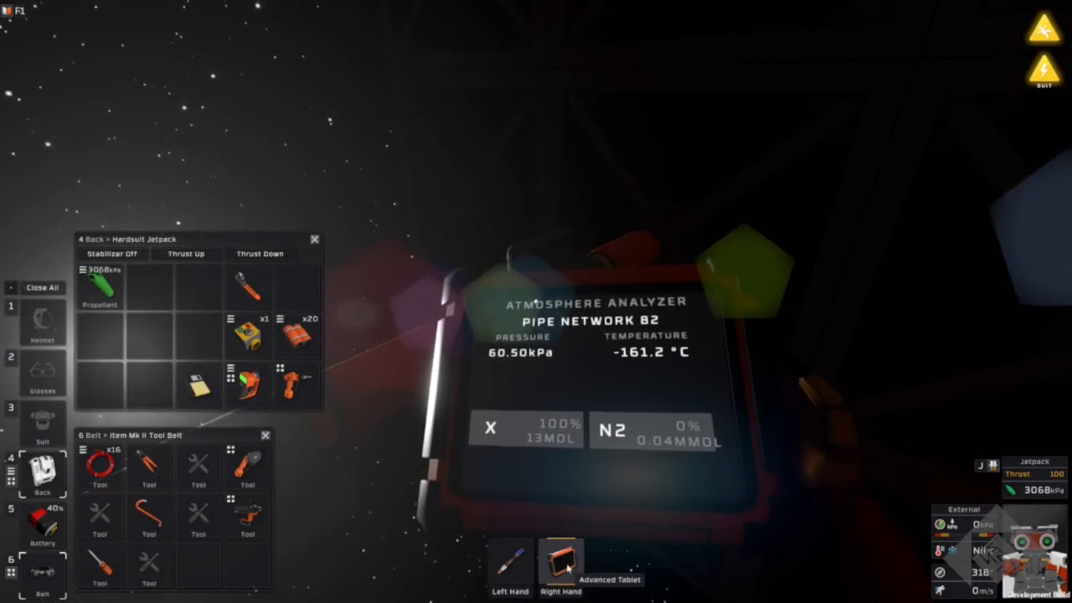
- Swap the analyzer for the wrench and dismantle the pipe radiators from the rig
drag(295, 286, 360, 372)
drag(512, 555, 509, 561)
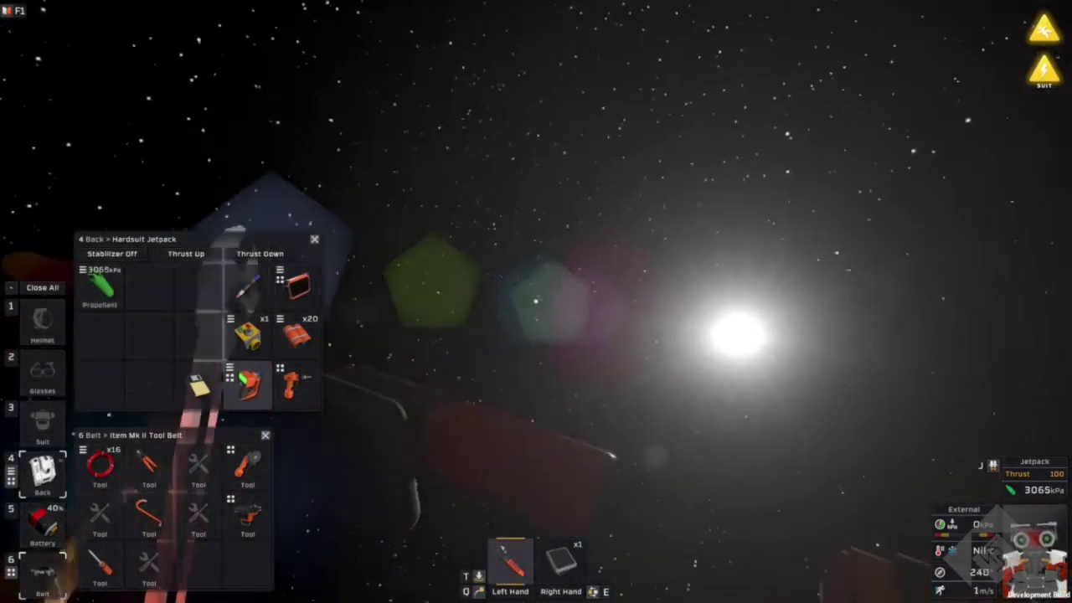
click(535, 302)
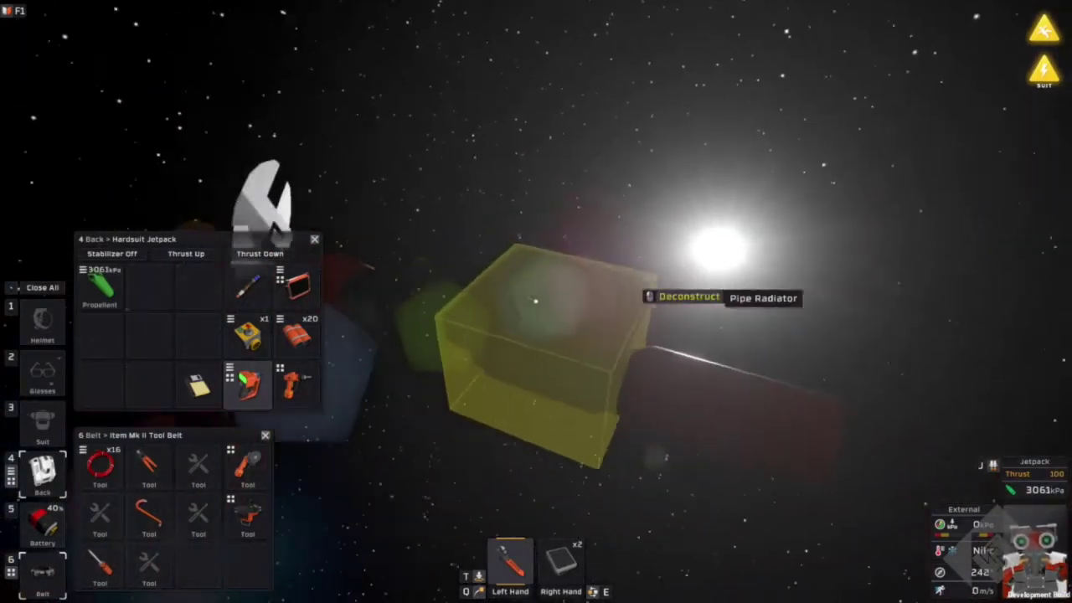
click(535, 302)
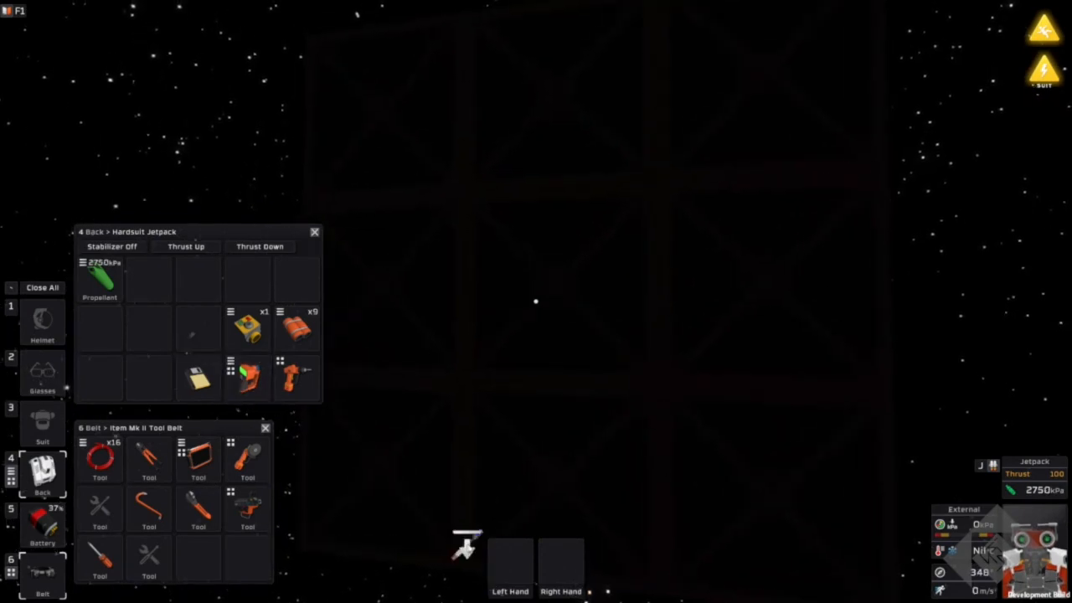
- Place a new Iron Frame on the grid at the rig
right_click(536, 302)
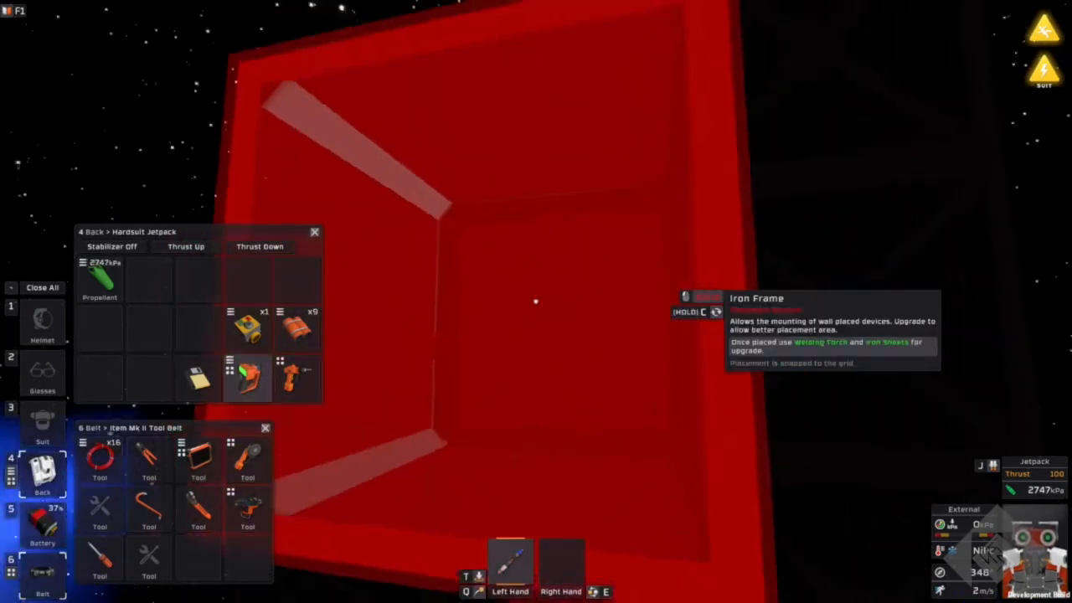
click(535, 302)
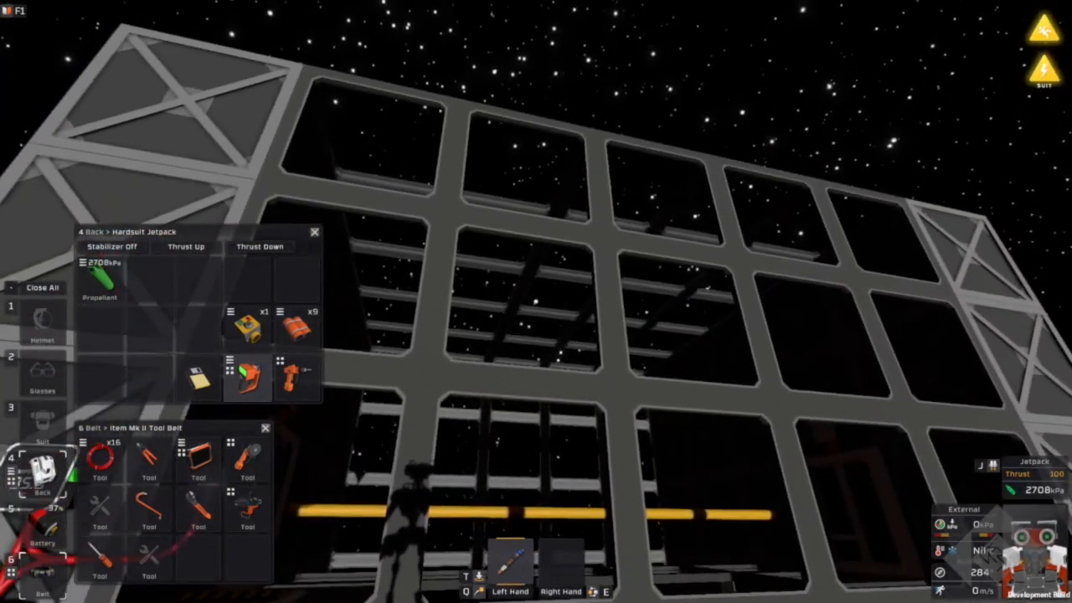
key(w)
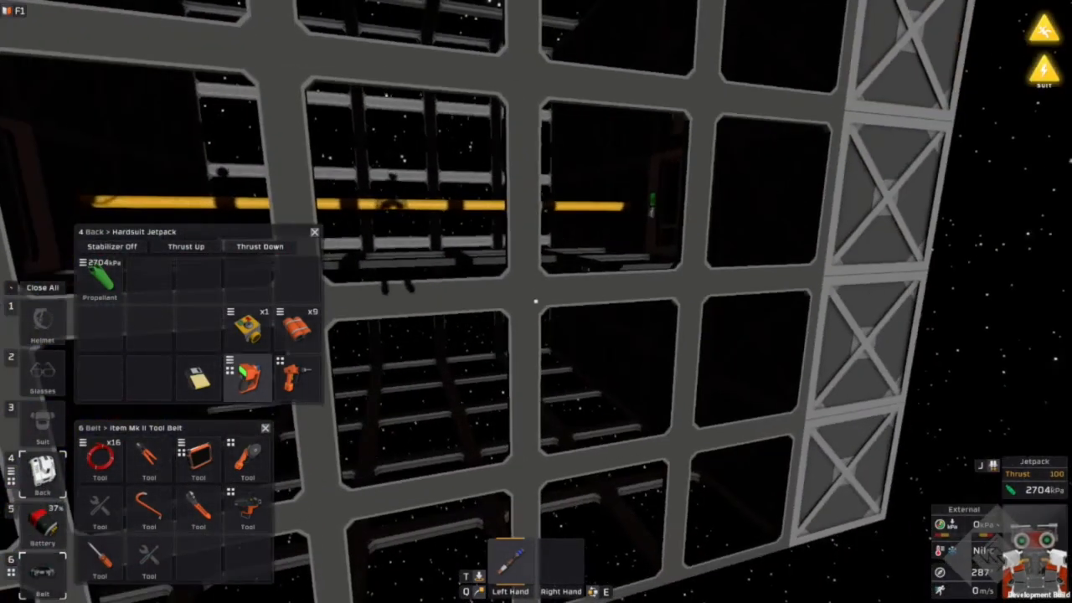
key(w)
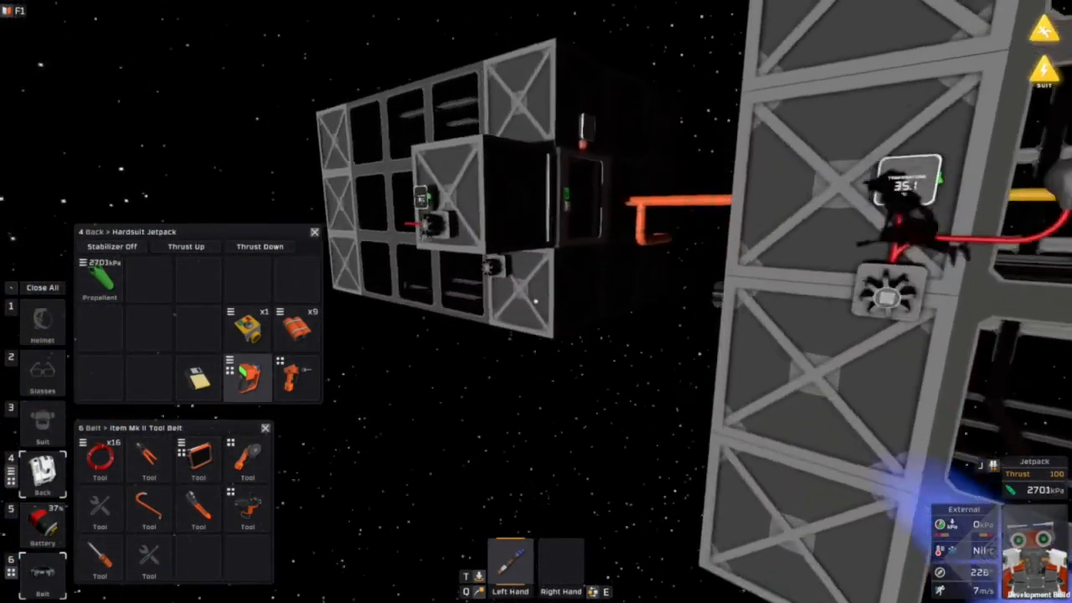
key(w)
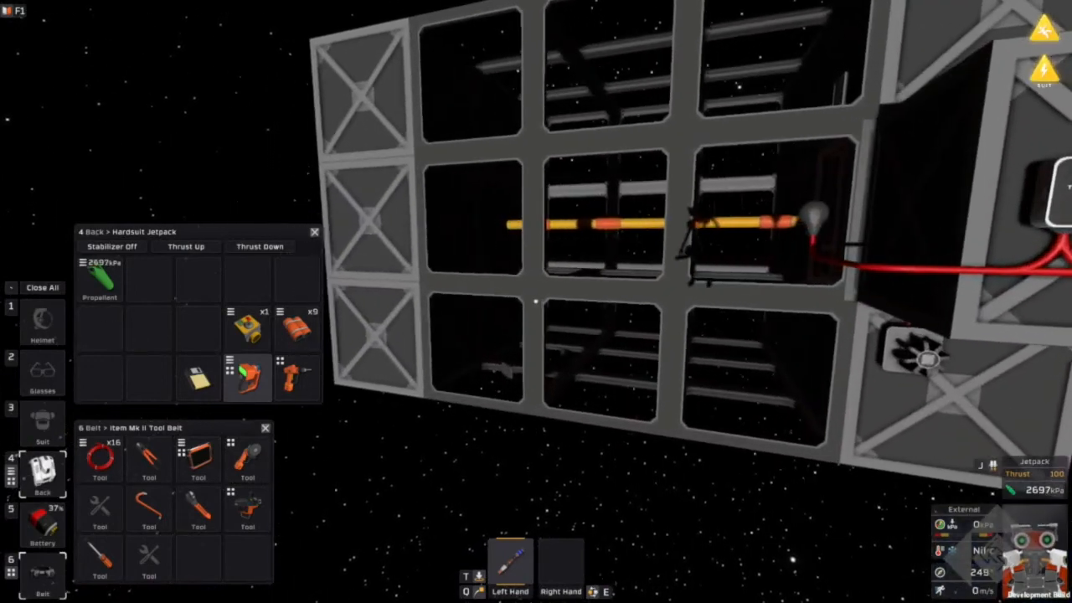